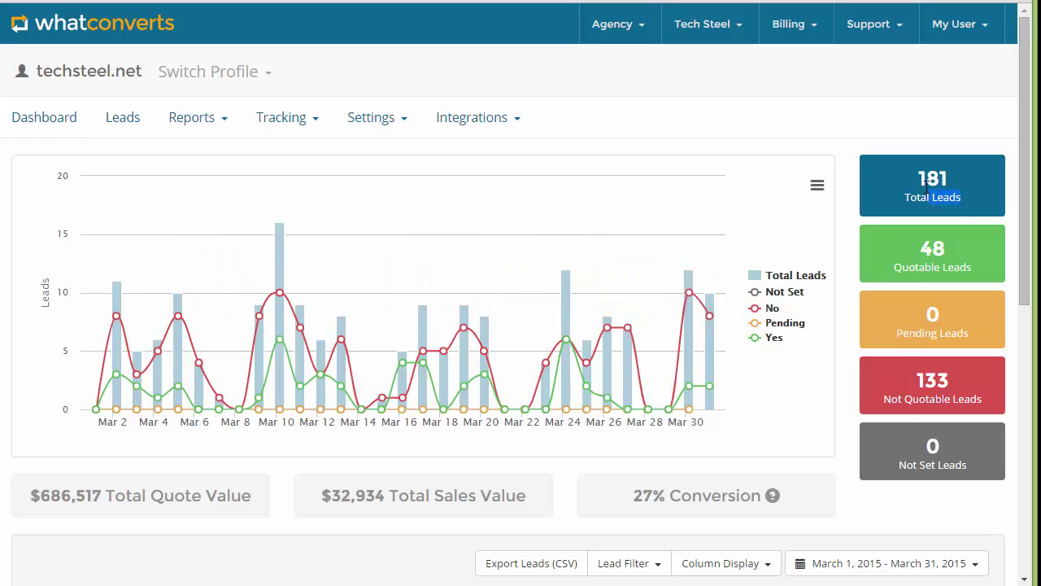
- Examine the total, quotable and not quotable lead counts on the techsteel.net dashboard for March 2015
drag(961, 200, 920, 179)
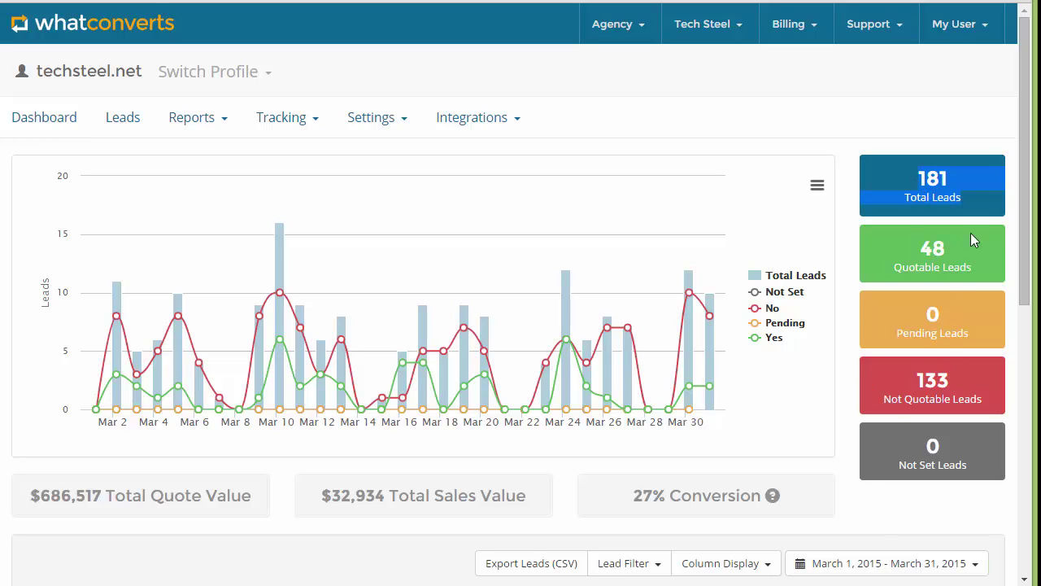
double_click(933, 179)
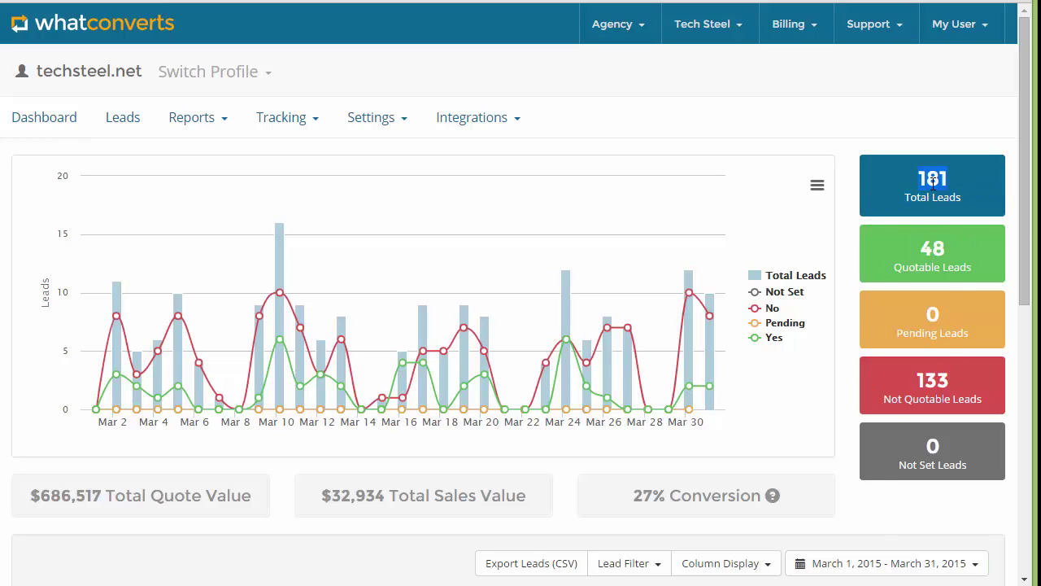
double_click(933, 250)
click(971, 263)
drag(980, 272, 925, 239)
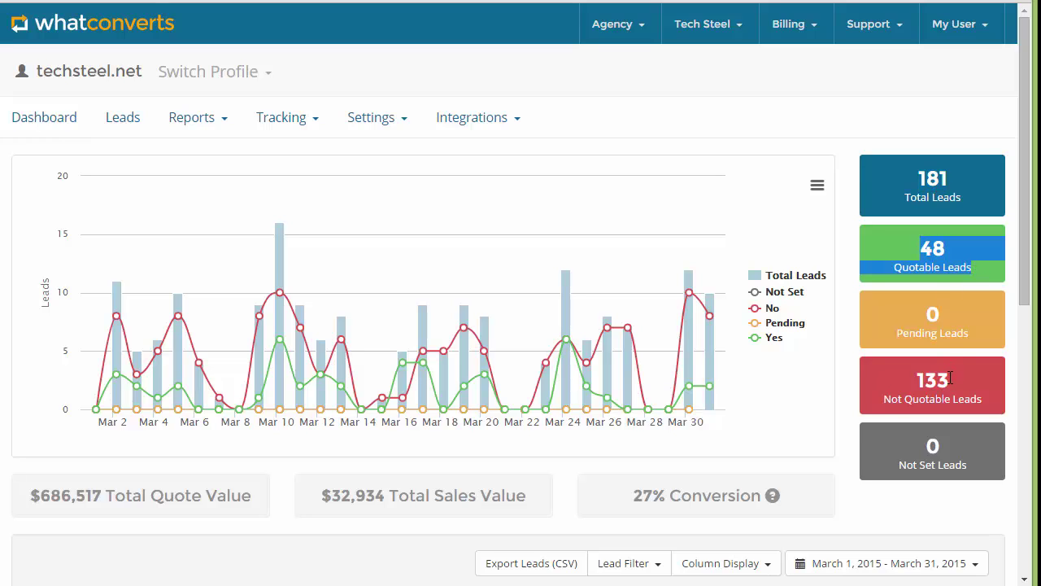
drag(951, 378, 918, 382)
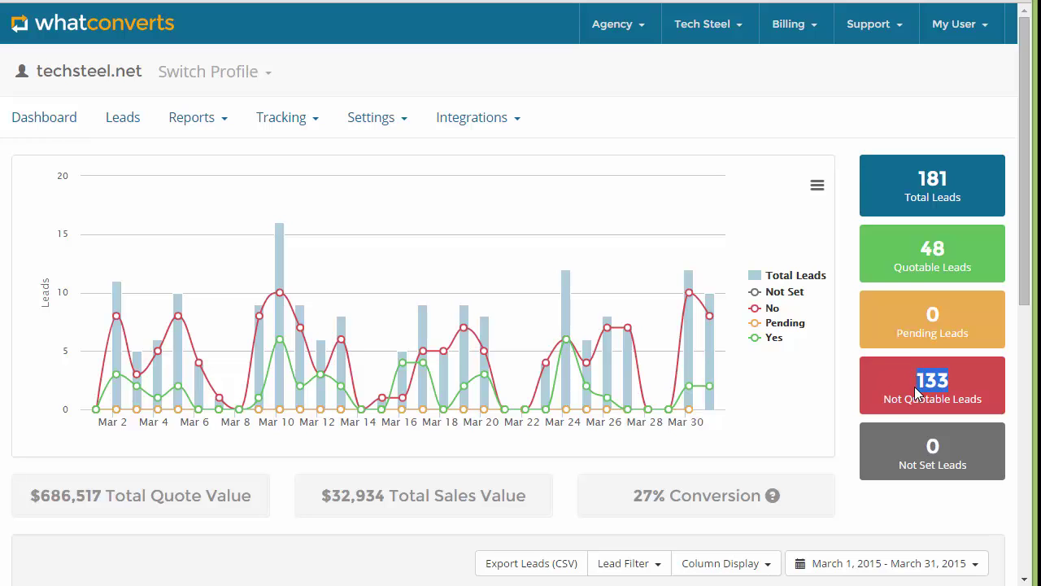
- Examine the Total Quote Value, Total Sales Value and Conversion figures below the dashboard chart
drag(246, 496, 65, 516)
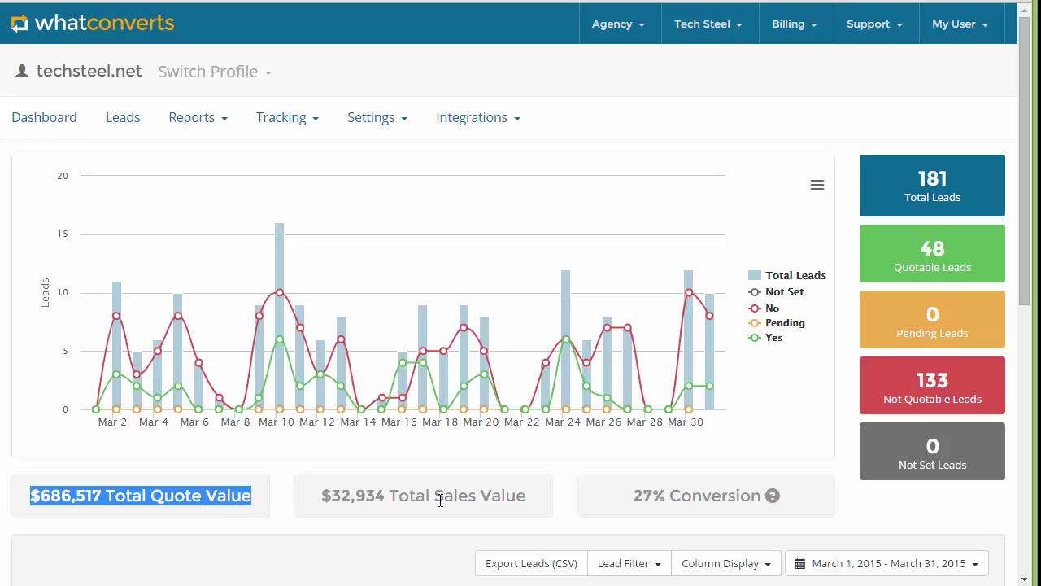
drag(354, 498, 331, 498)
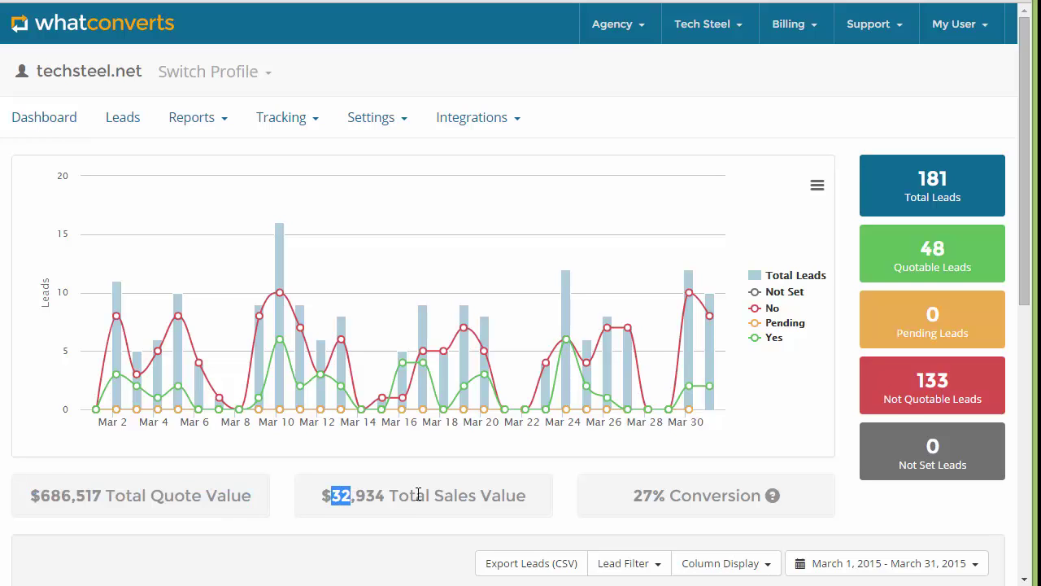
drag(664, 498, 633, 498)
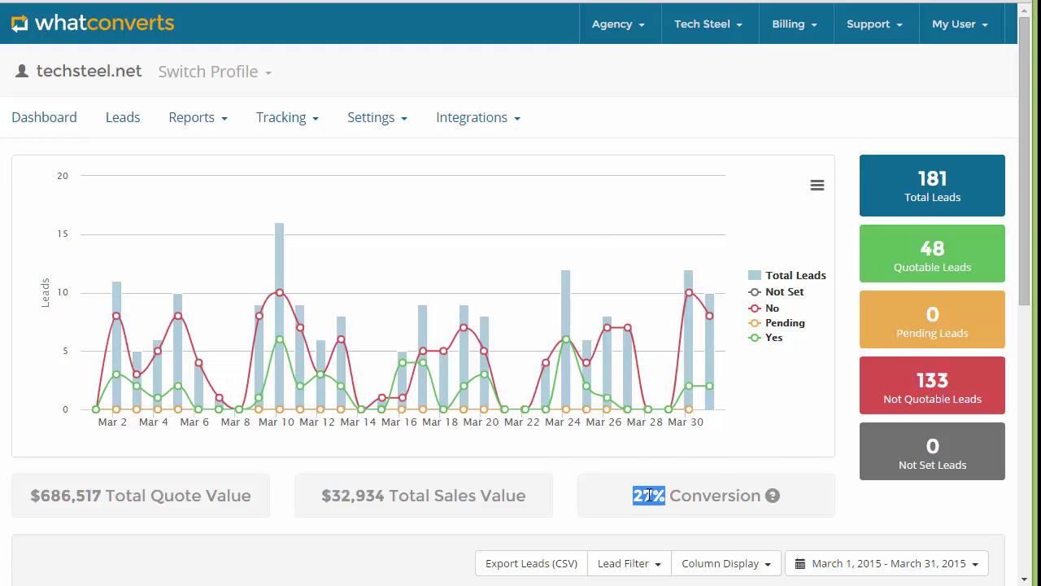
- Review the Lead Filter and Column Display options of the dashboard's leads table without changing them
scroll(675, 403, down, 1)
scroll(705, 368, down, 4)
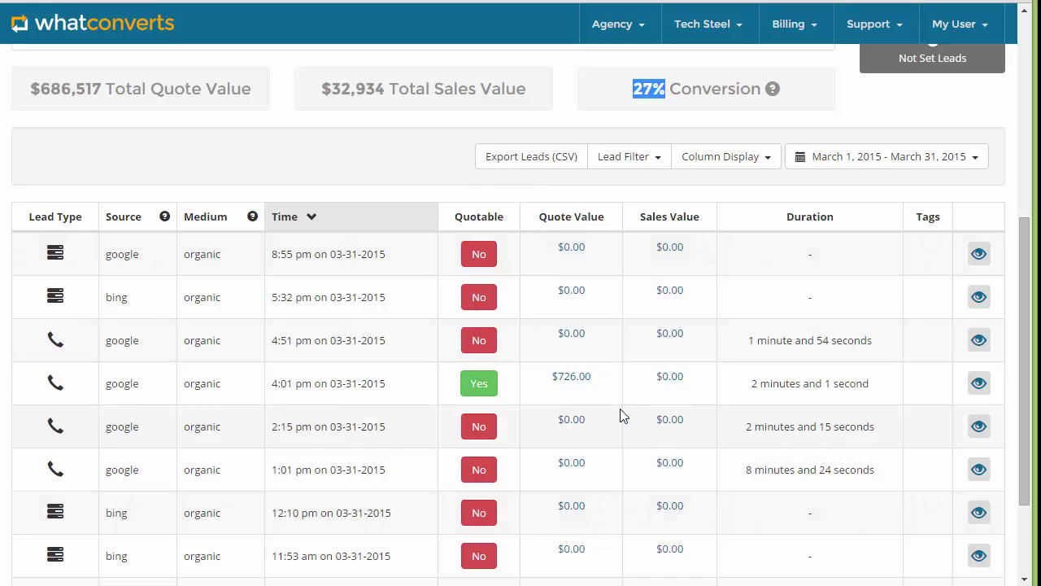
click(645, 160)
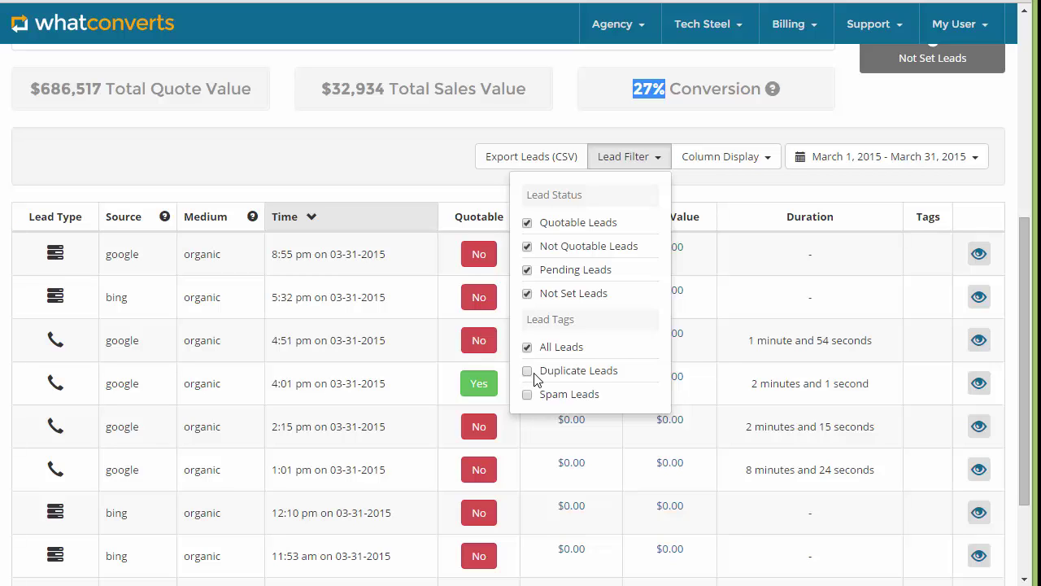
click(713, 192)
click(748, 158)
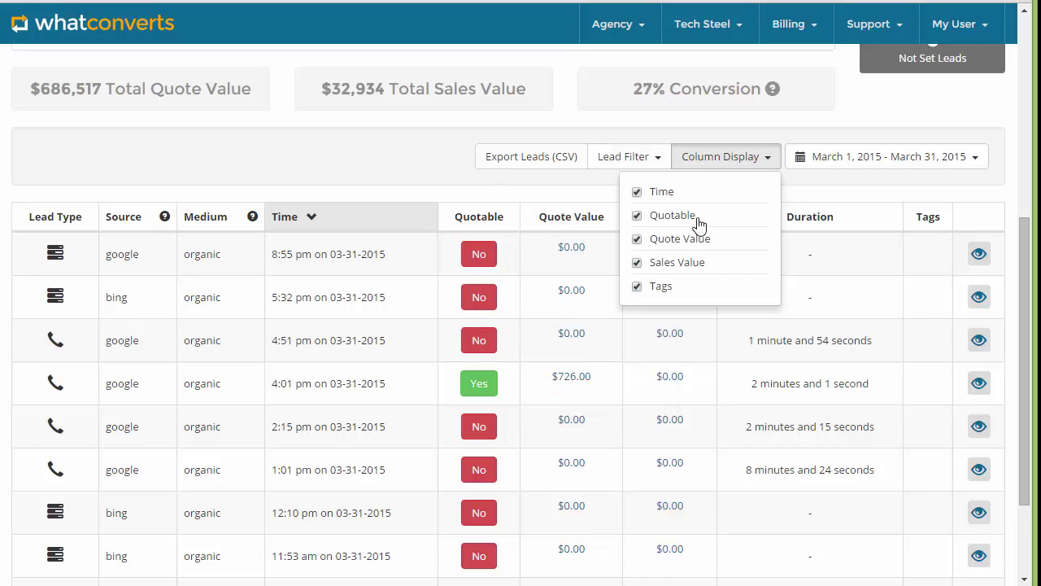
click(746, 157)
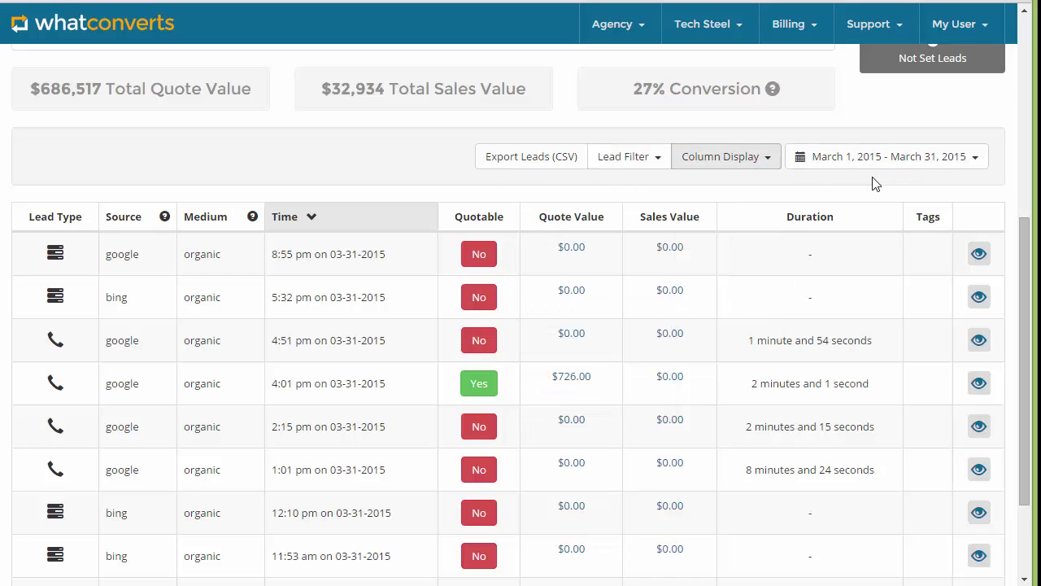
- View the details of the 2:15 pm phone call lead, checking its call duration, source and medium, and close them
scroll(369, 179, down, 3)
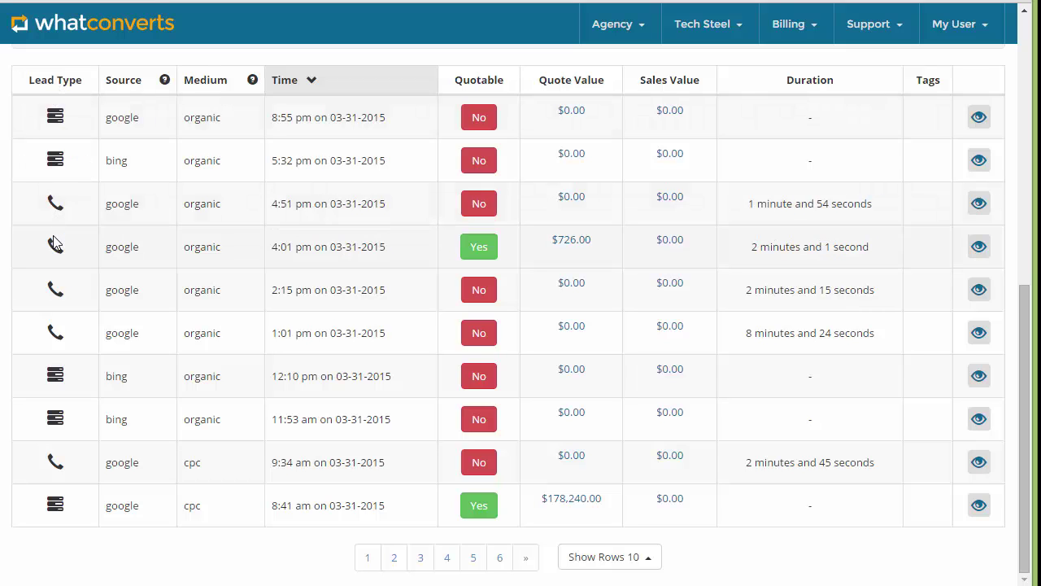
click(979, 289)
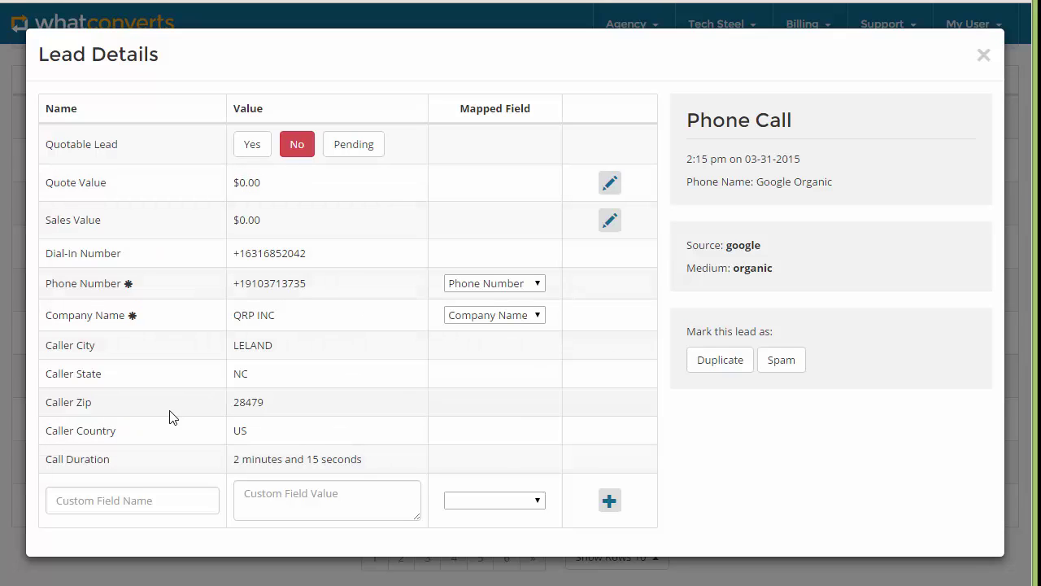
drag(375, 465, 247, 463)
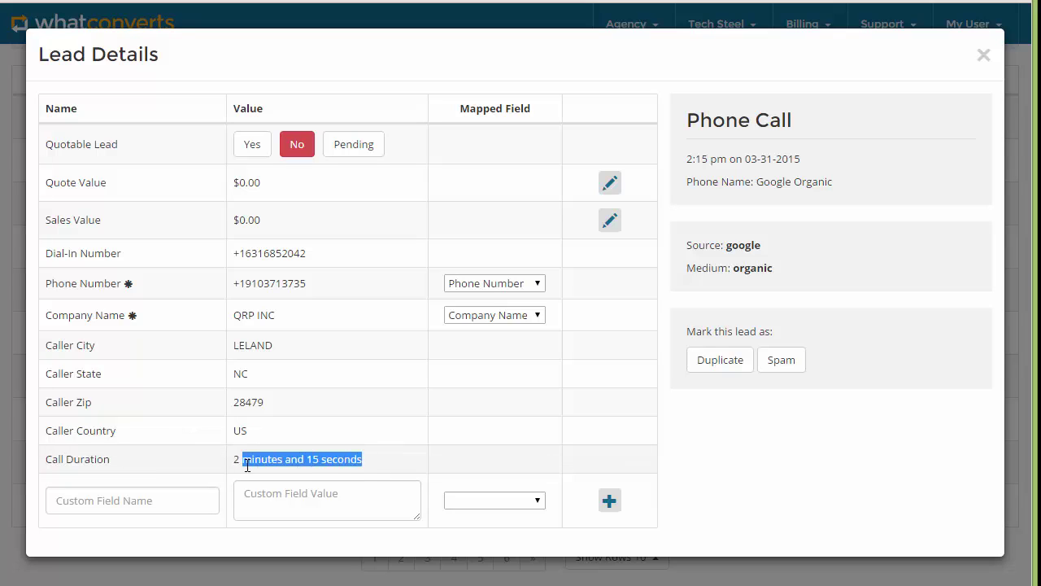
click(425, 410)
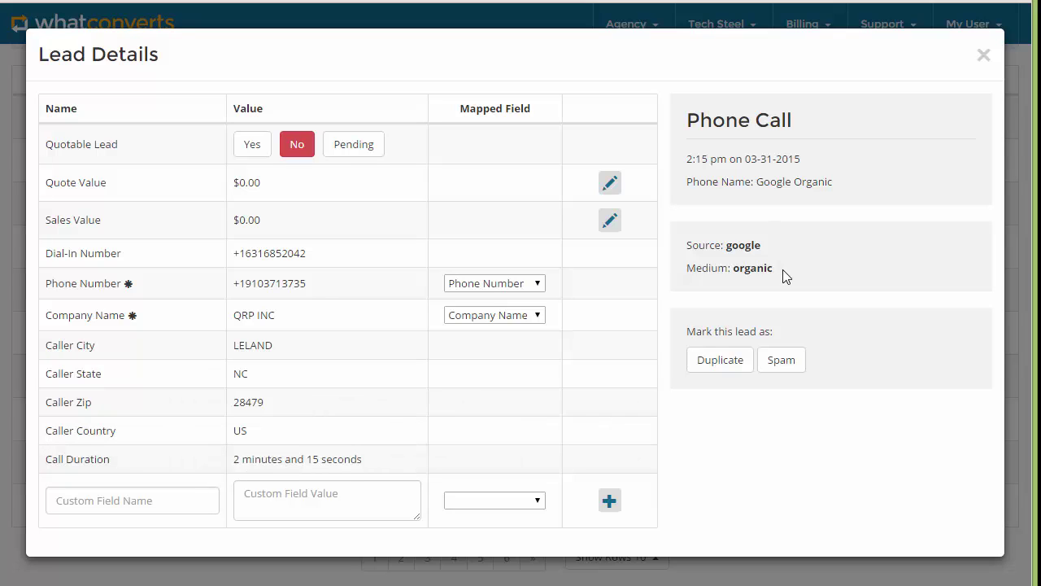
mouse_move(782, 269)
mouse_down()
mouse_move(690, 242)
mouse_move(773, 251)
mouse_up()
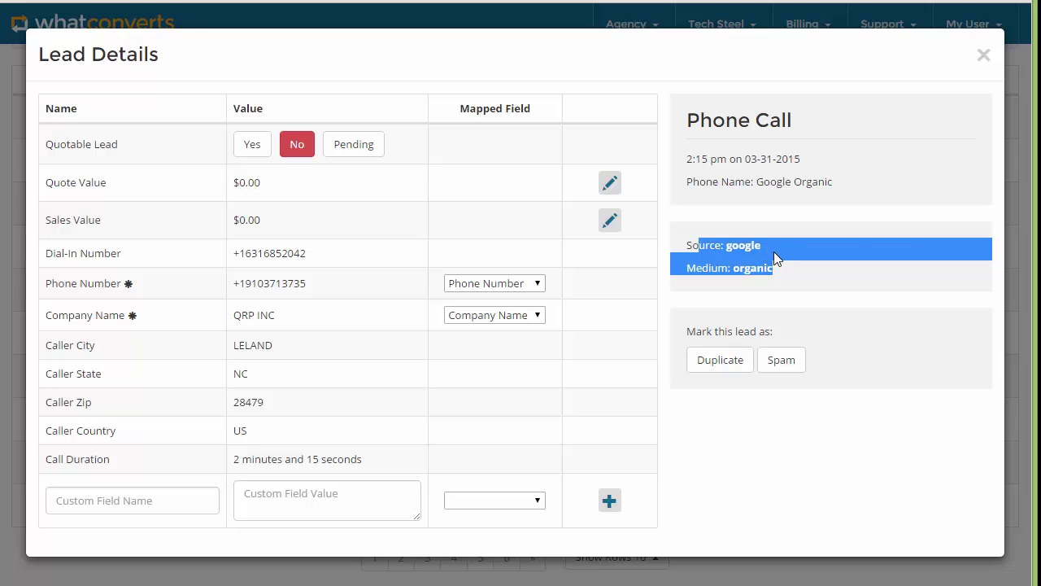
click(774, 253)
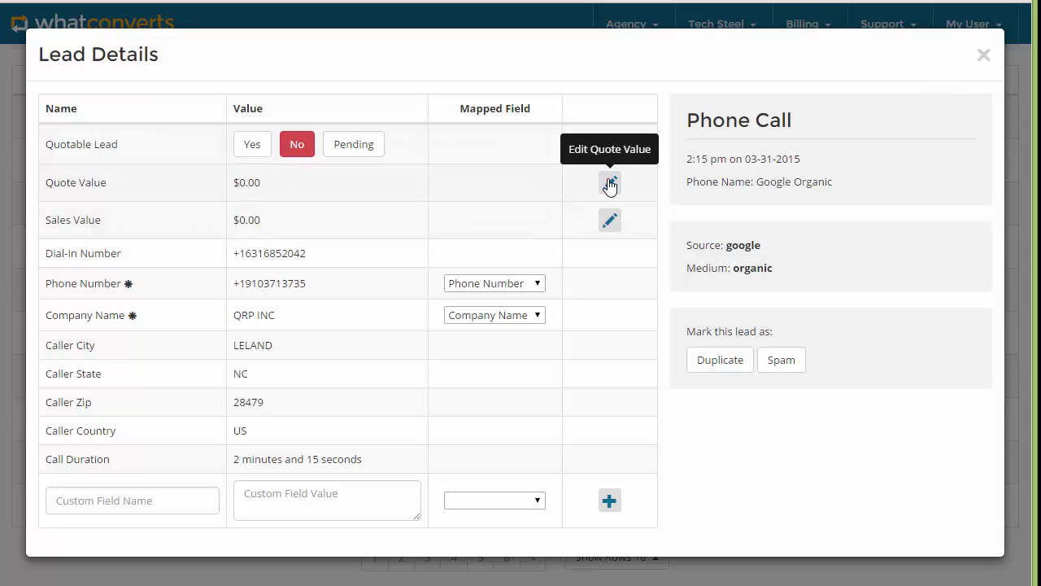
click(984, 55)
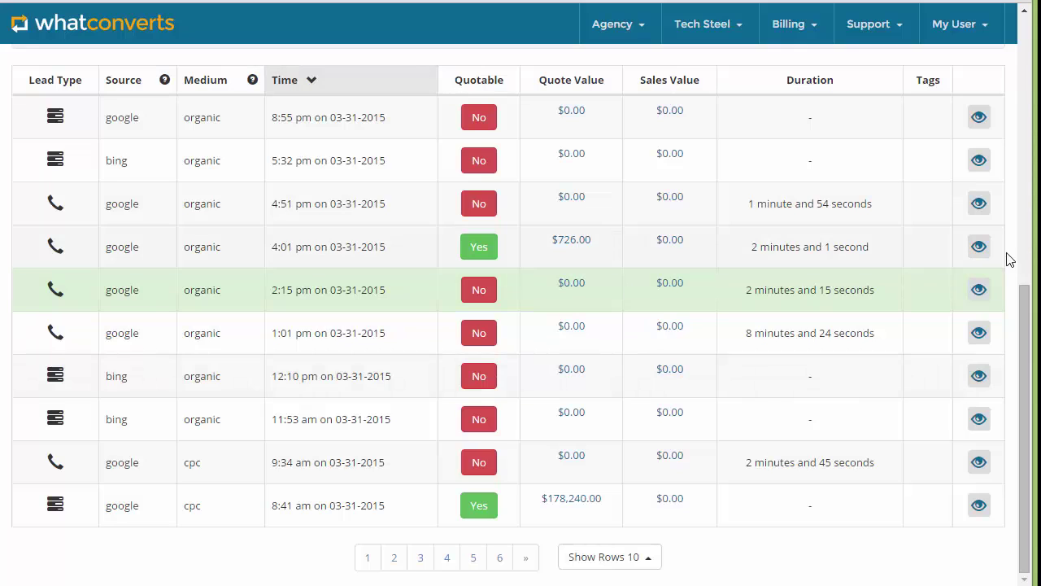
- View the 4:01 pm phone call lead's editable quote value, source and medium, and close its details without making changes
click(977, 249)
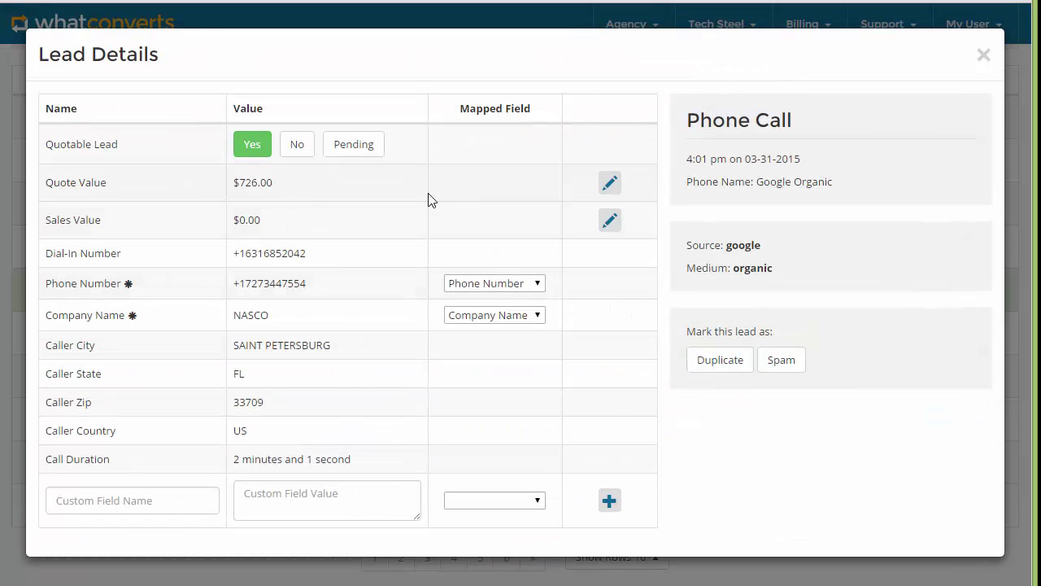
click(611, 186)
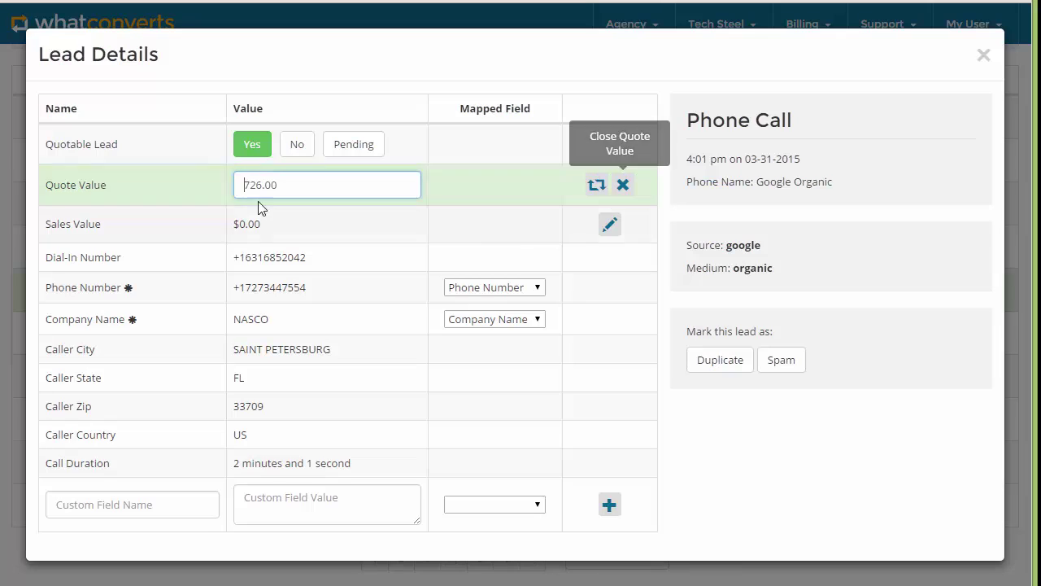
click(623, 182)
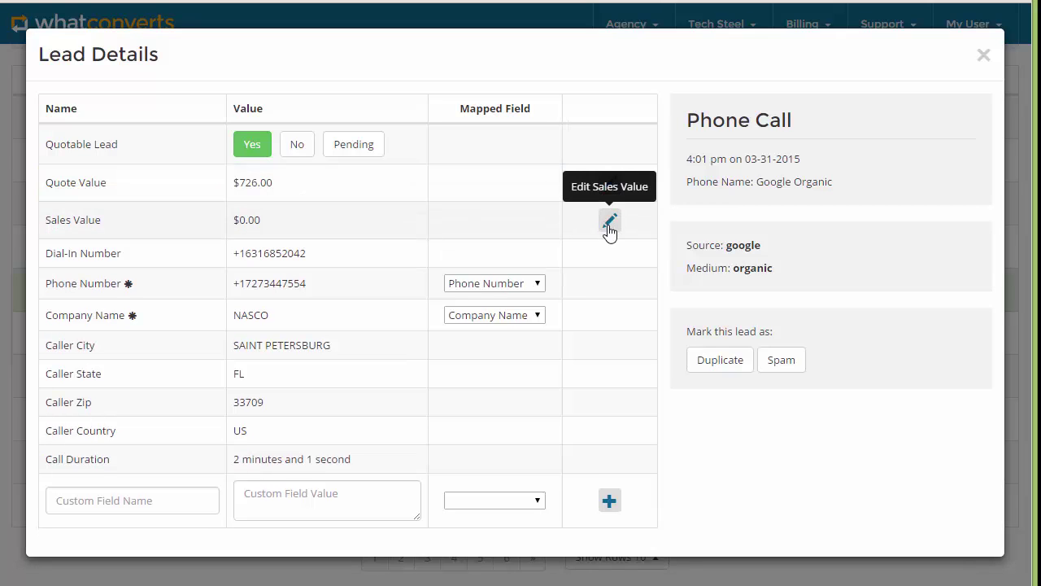
drag(786, 271, 699, 245)
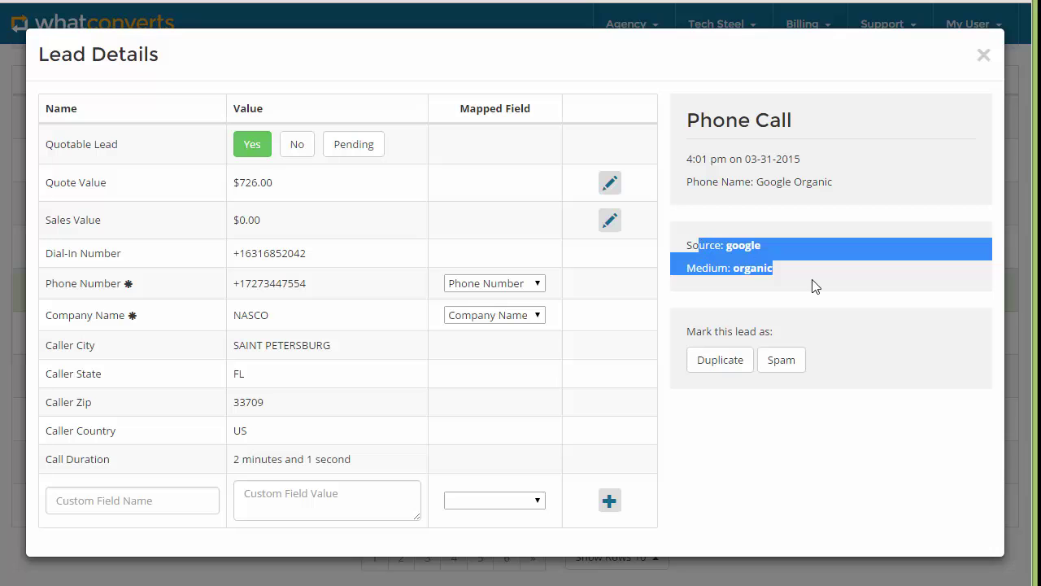
click(815, 284)
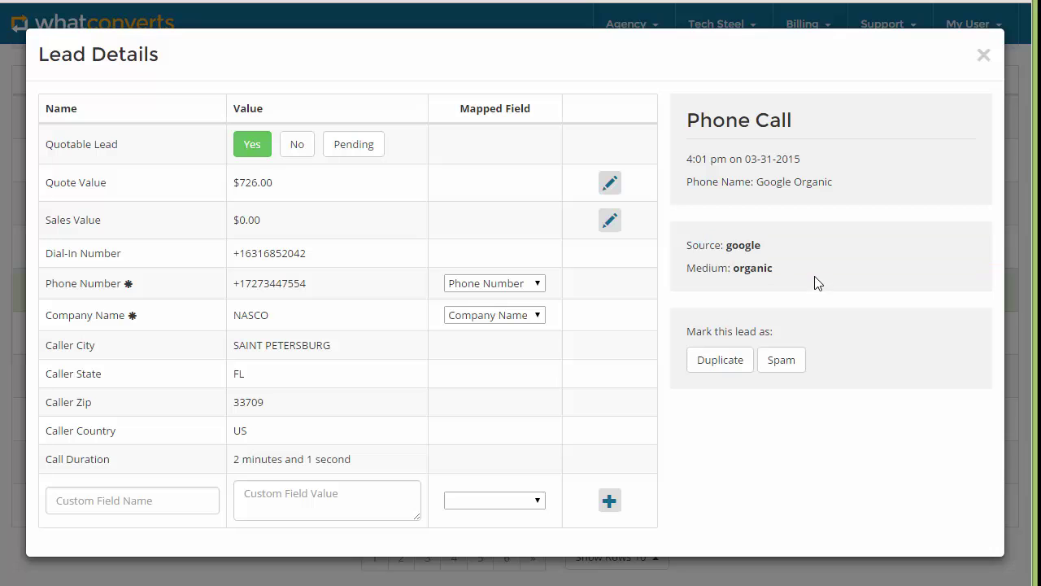
click(984, 57)
- Open the full Leads list and look through the company, contact, email and phone columns of the March 2015 leads
scroll(764, 436, up, 5)
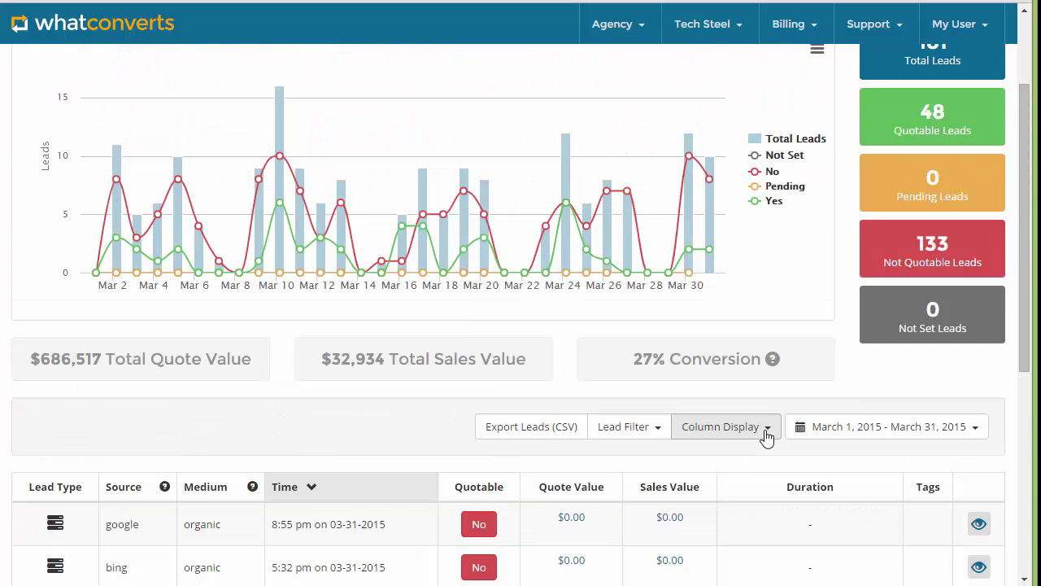
scroll(764, 436, up, 2)
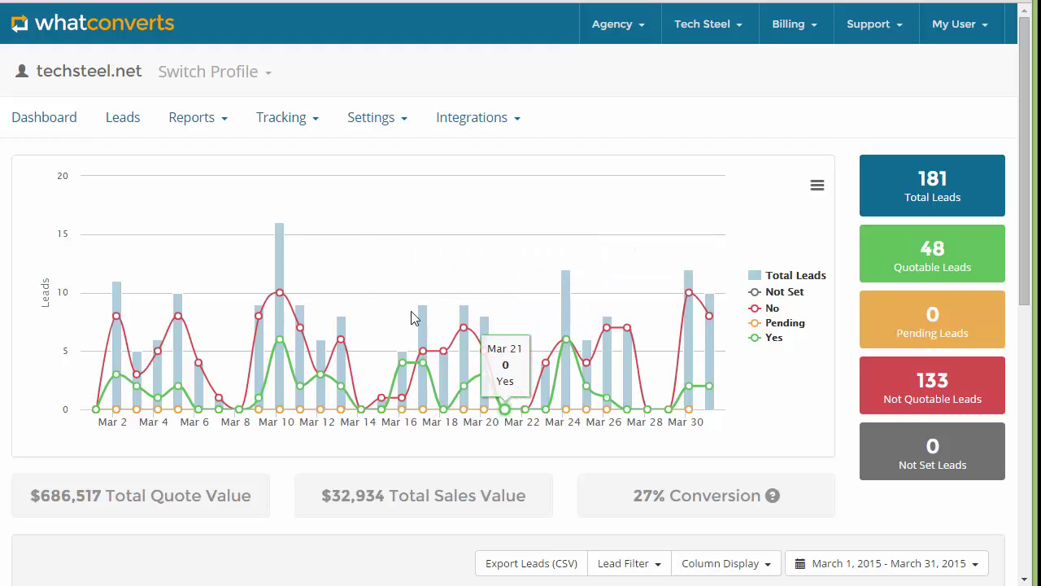
click(129, 122)
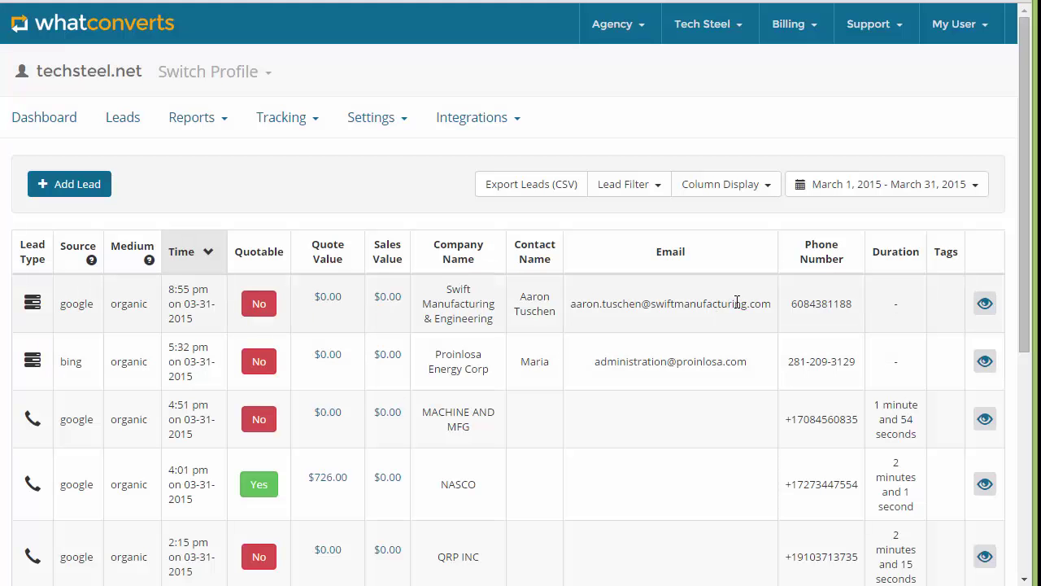
drag(722, 305, 628, 305)
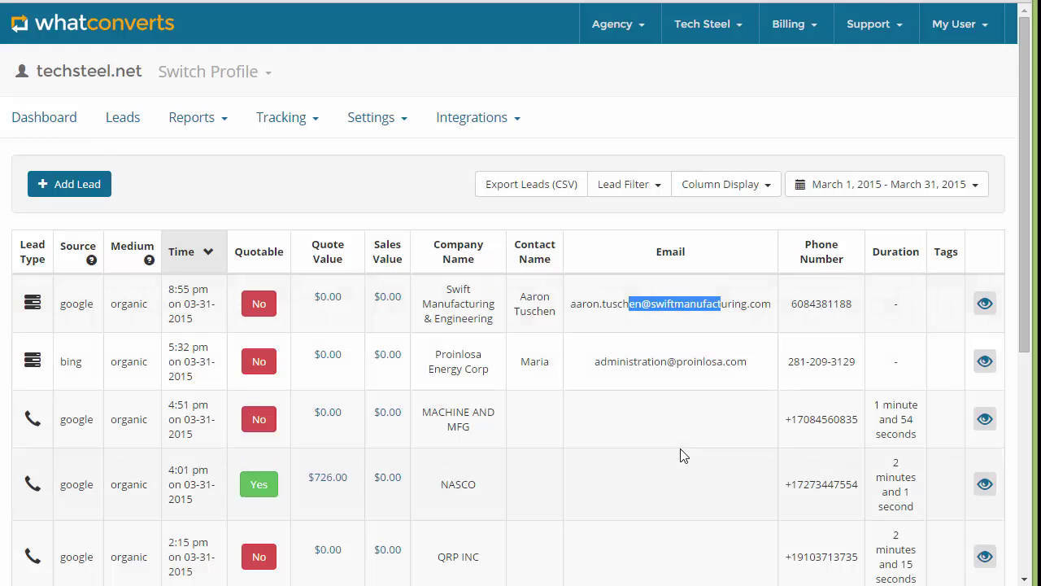
scroll(681, 453, down, 5)
scroll(681, 454, up, 5)
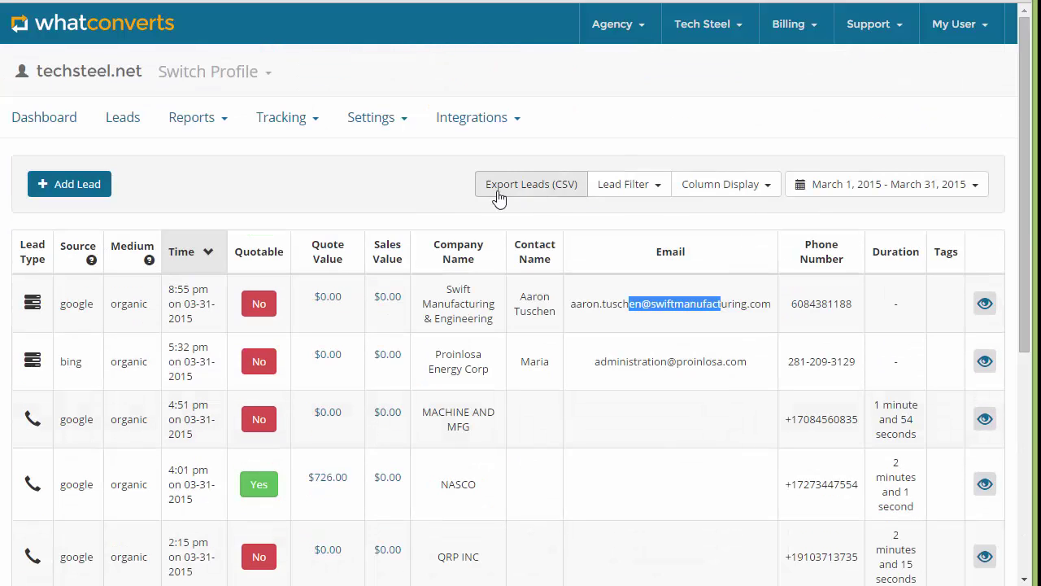
scroll(672, 236, down, 4)
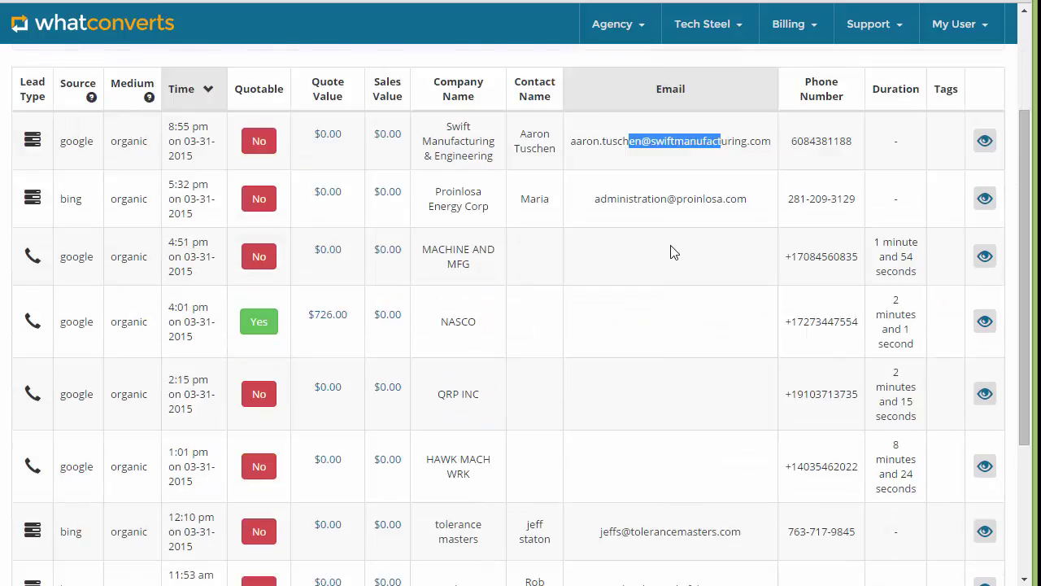
scroll(648, 350, up, 5)
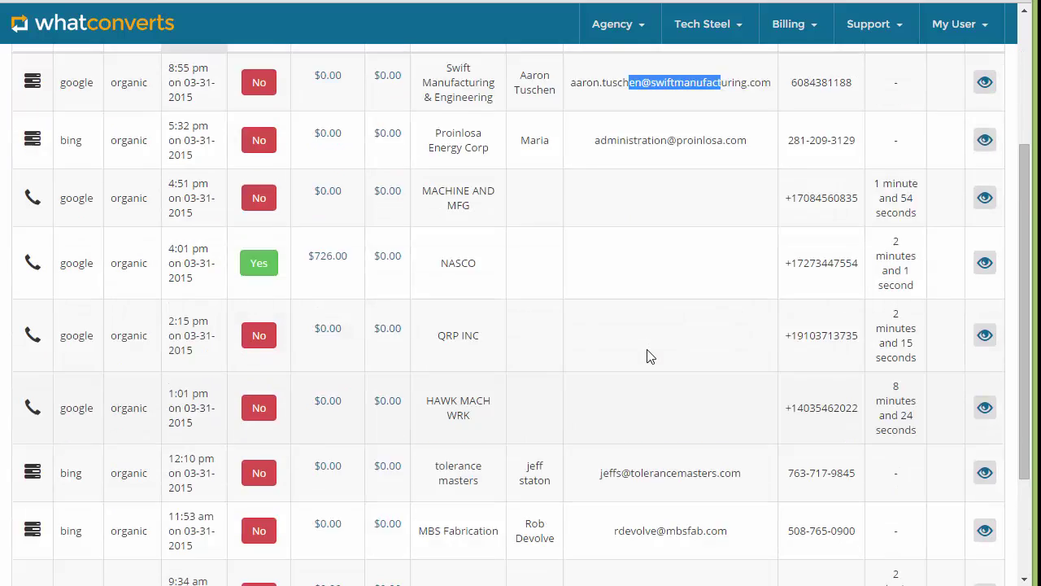
- Open the Leads by Source report and inspect the calls portion of the search/organic bar
click(218, 123)
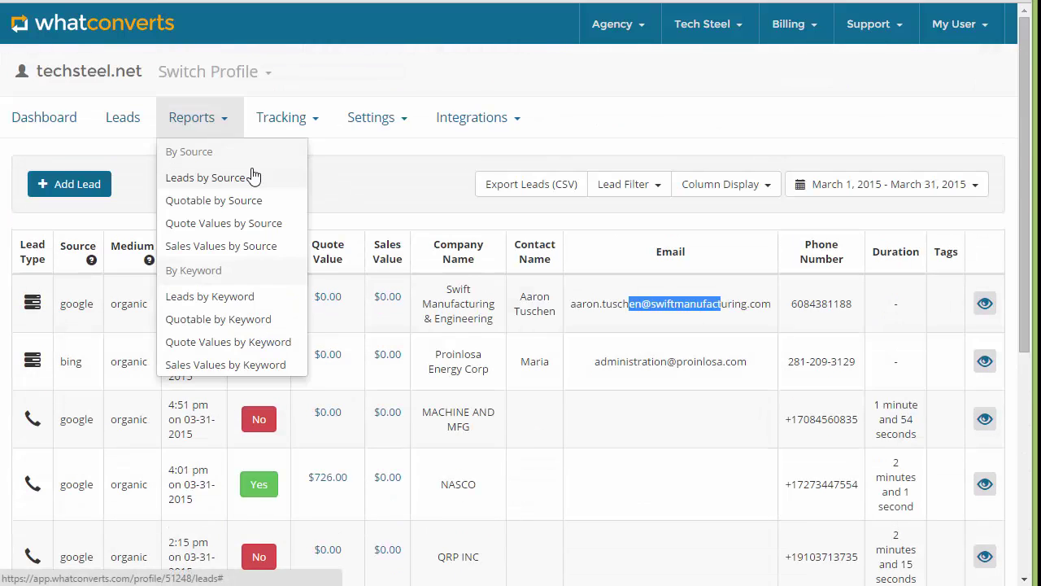
click(199, 181)
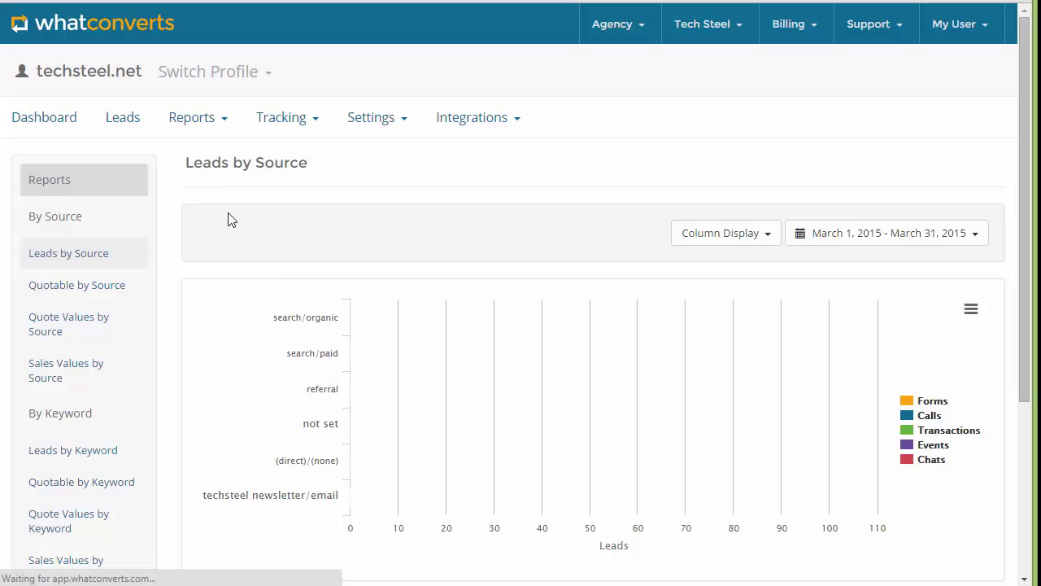
click(225, 126)
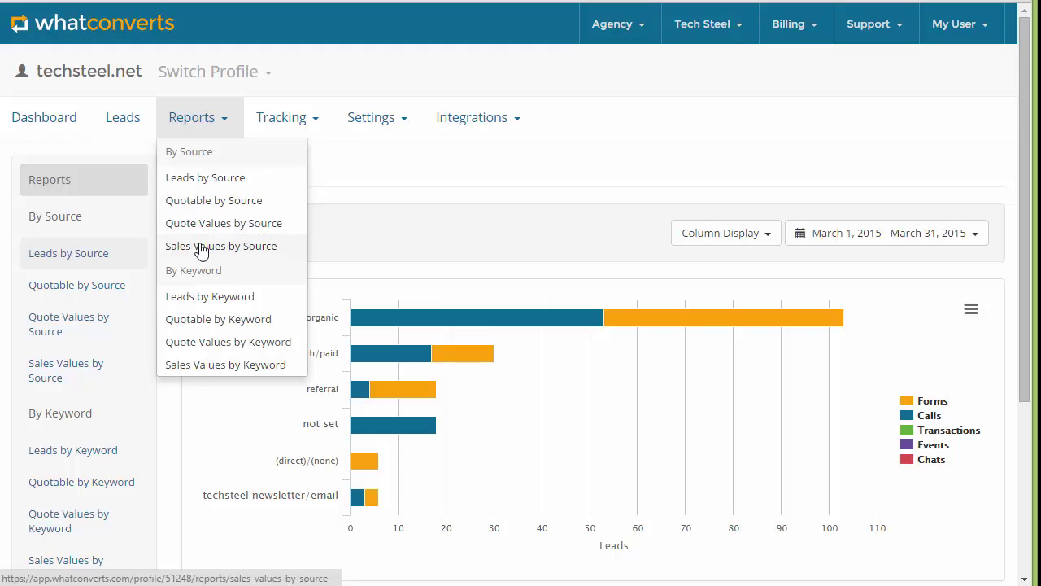
click(205, 177)
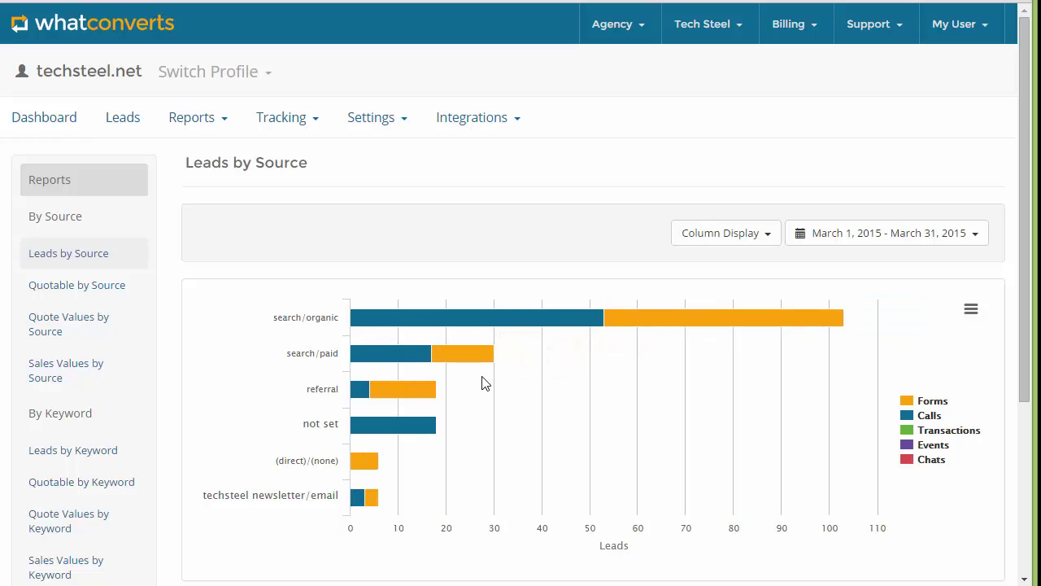
mouse_move(496, 331)
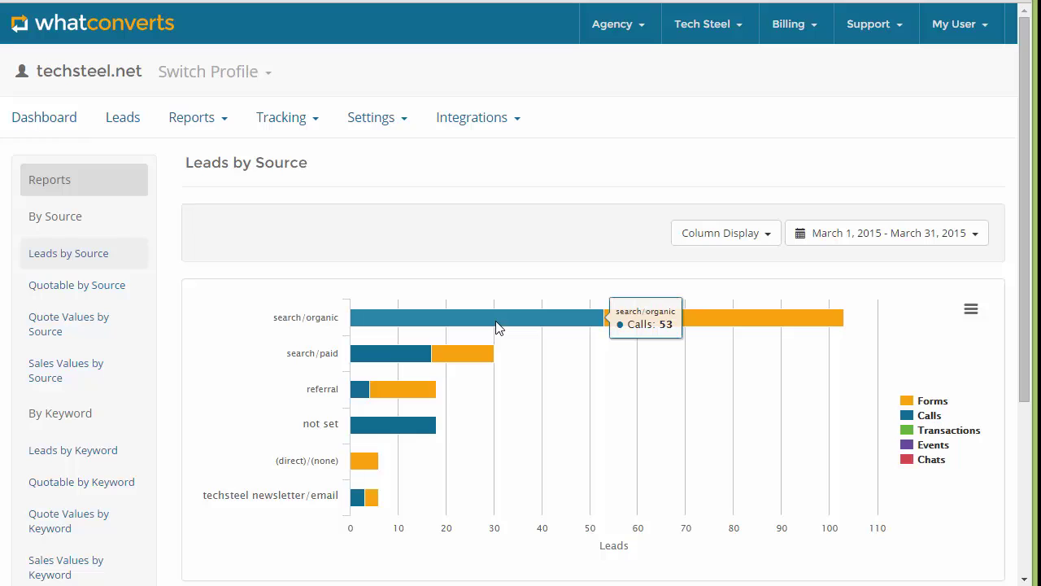
- Inspect the forms and calls portions of the search/organic, search/paid and referral bars in the Leads by Source chart
mouse_move(729, 321)
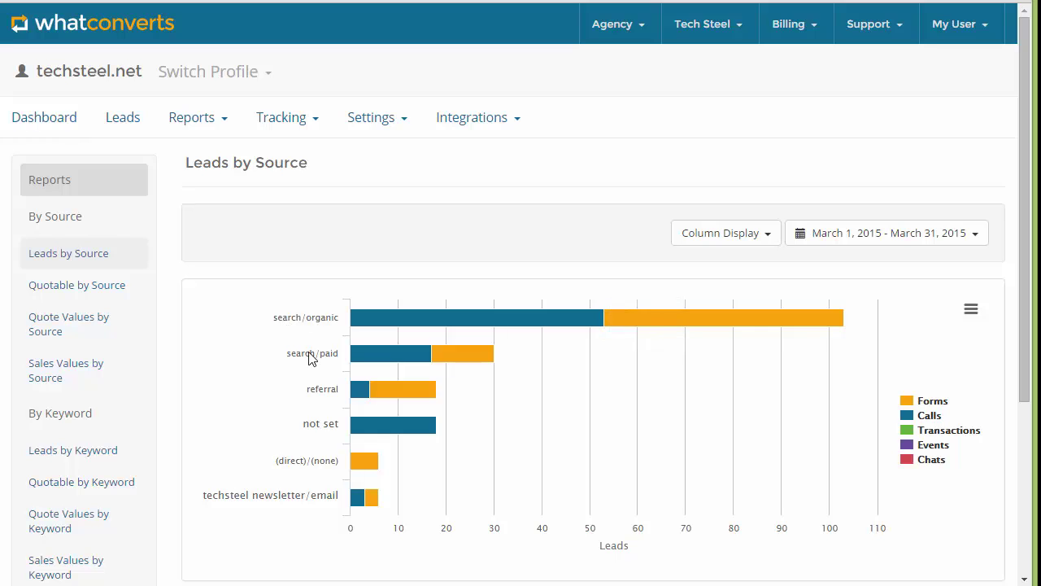
mouse_move(390, 362)
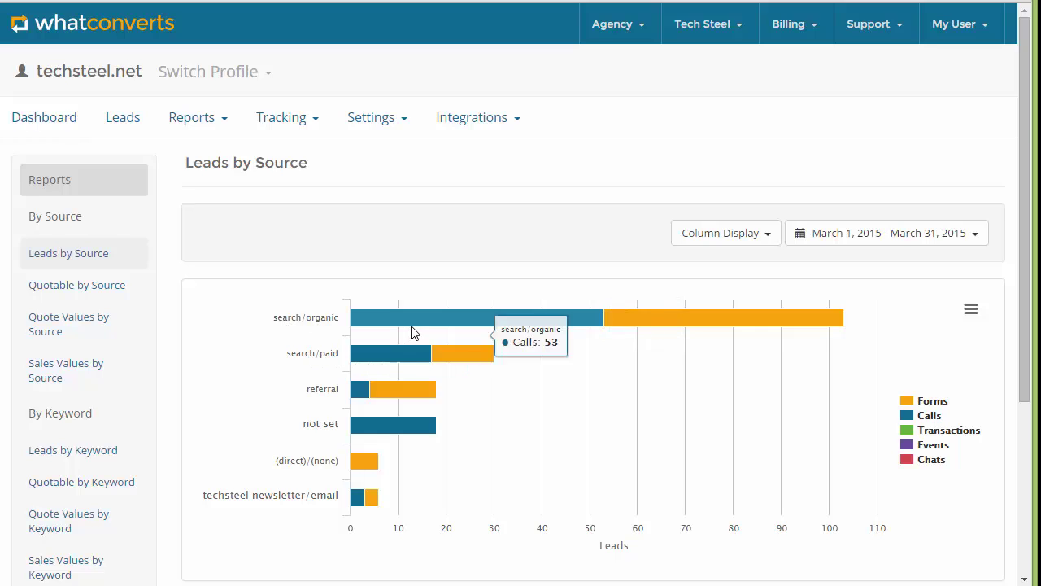
mouse_move(455, 361)
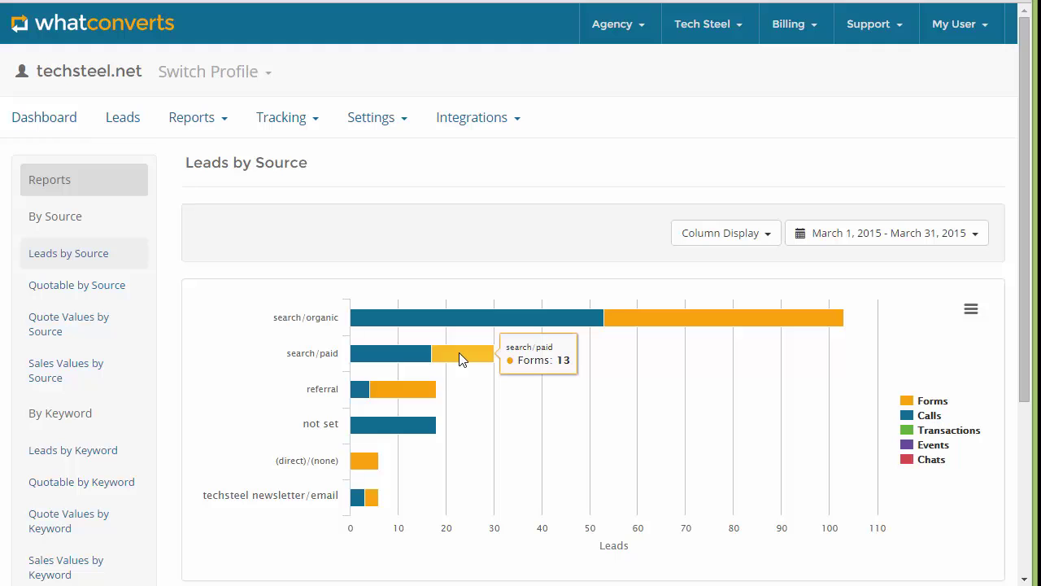
mouse_move(387, 391)
- Expand the search/organic, search/paid and referral rows of the Leads by Source table to view their individual sources
scroll(390, 389, down, 3)
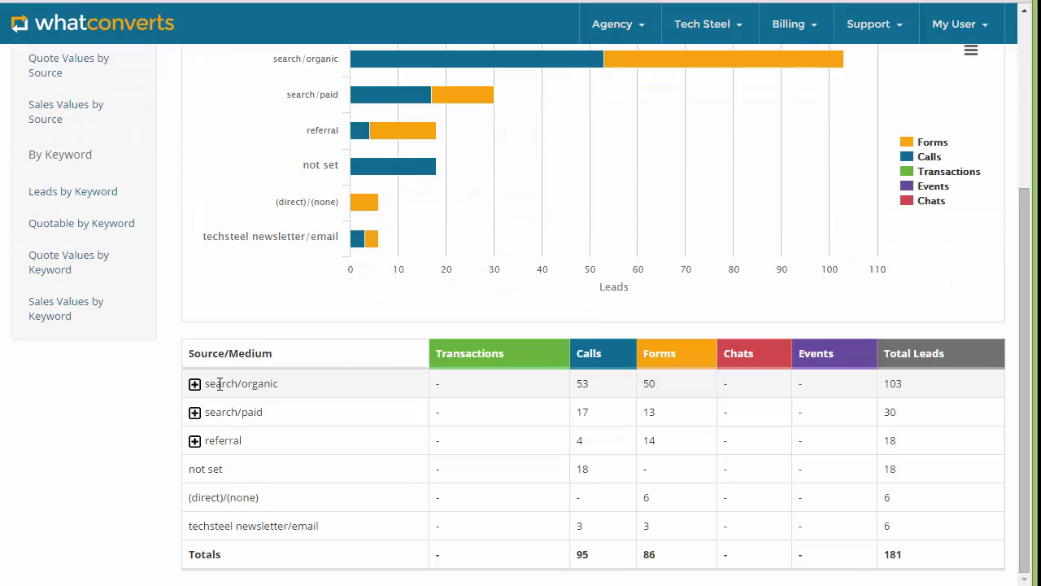
click(194, 384)
scroll(204, 386, down, 1)
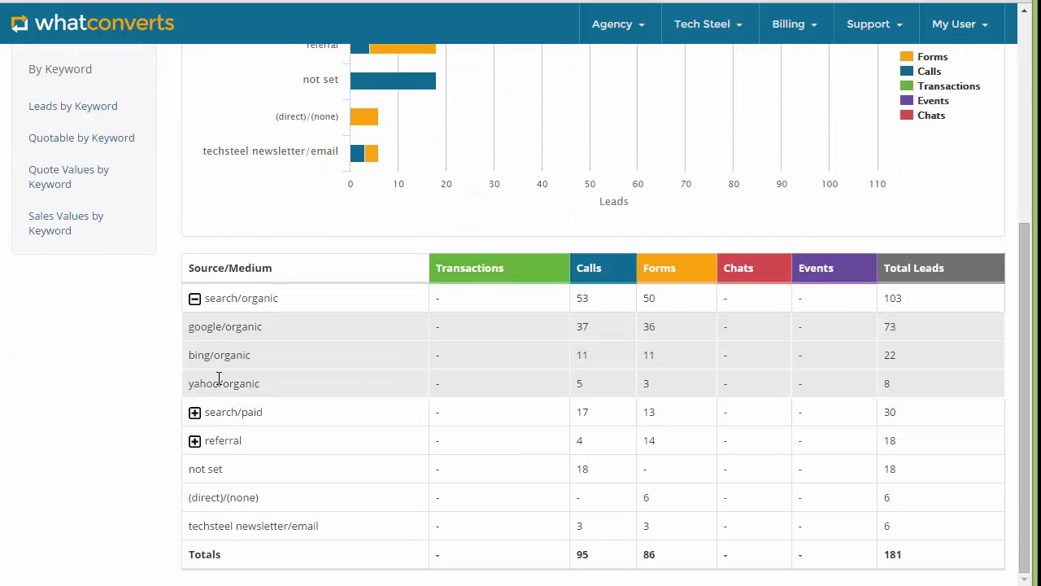
click(195, 413)
scroll(195, 431, down, 1)
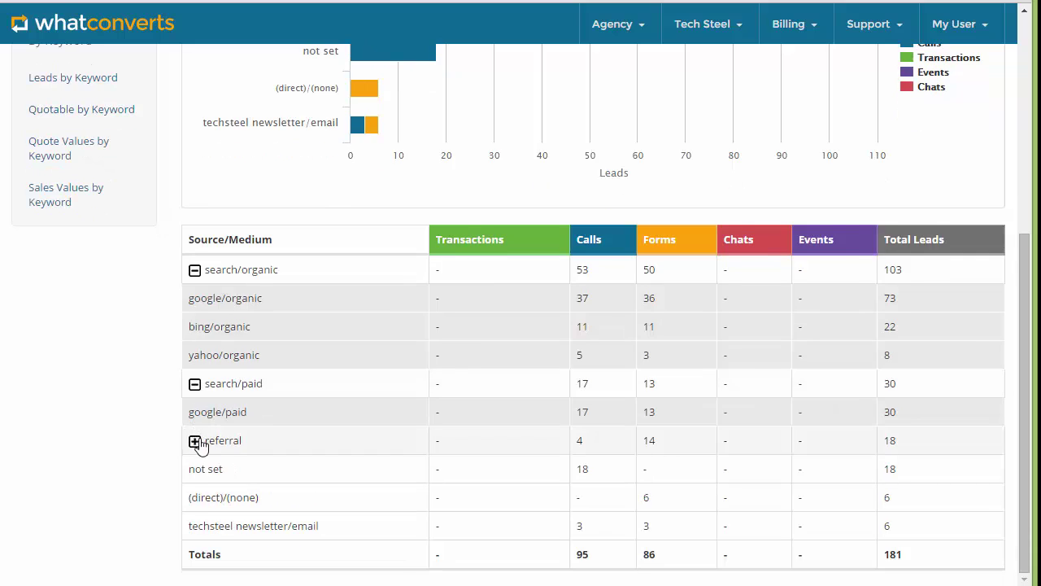
click(195, 440)
scroll(336, 423, down, 2)
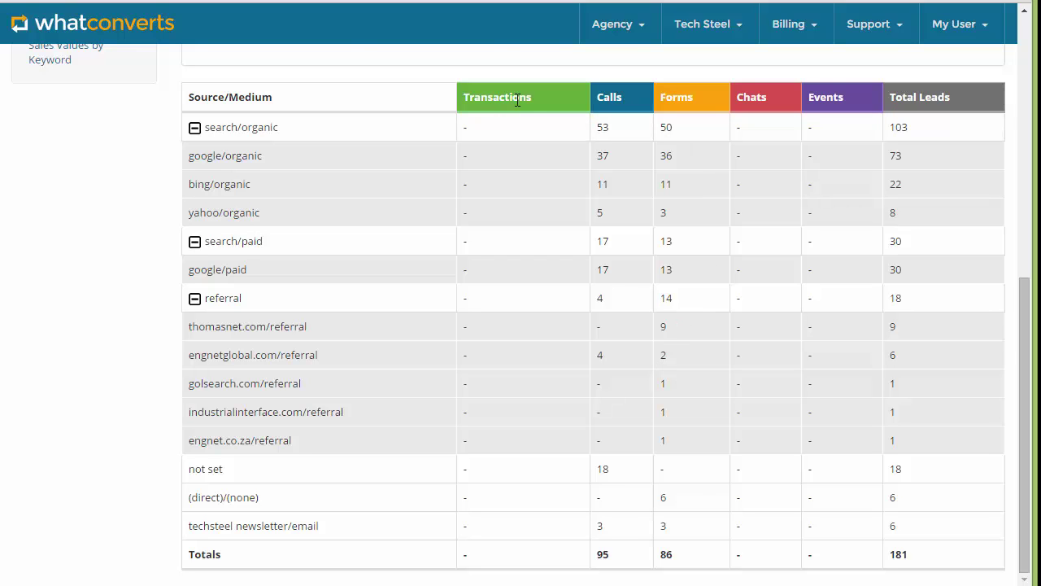
- Highlight the Transactions column heading and compare the table's lead type columns with the Leads by Source chart
scroll(506, 292, up, 2)
double_click(497, 259)
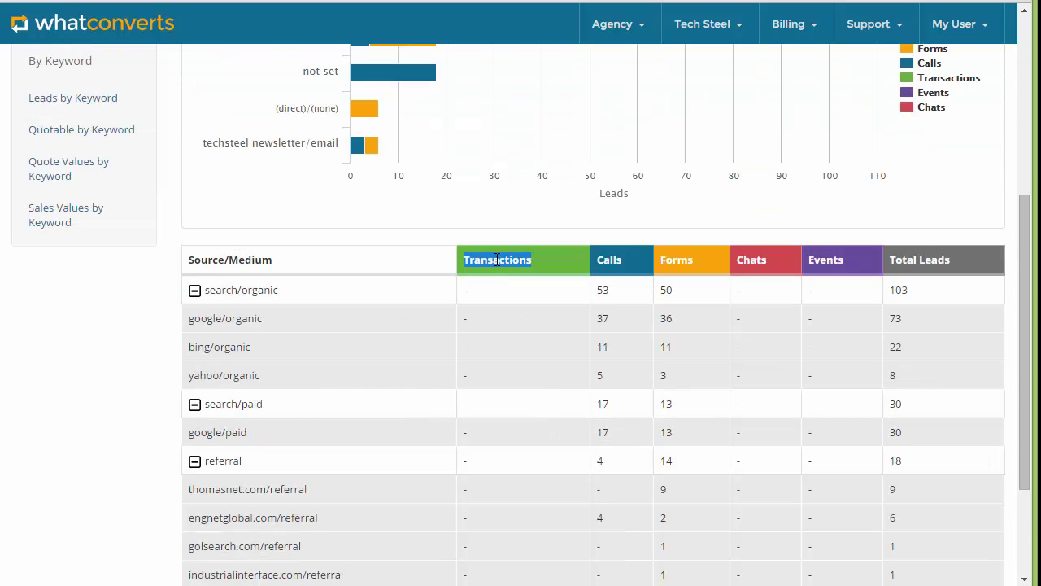
scroll(488, 147, up, 2)
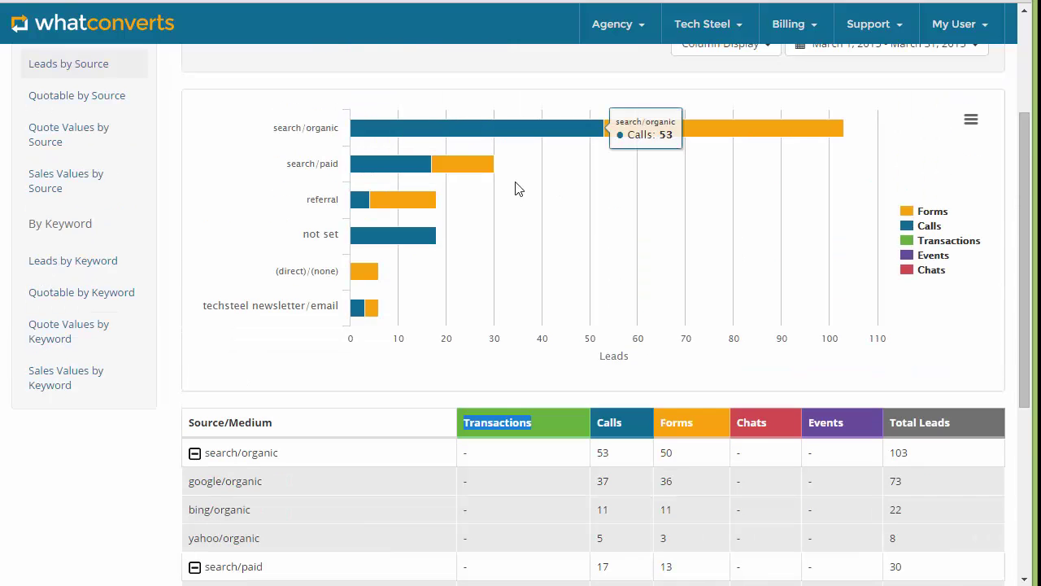
scroll(583, 255, down, 3)
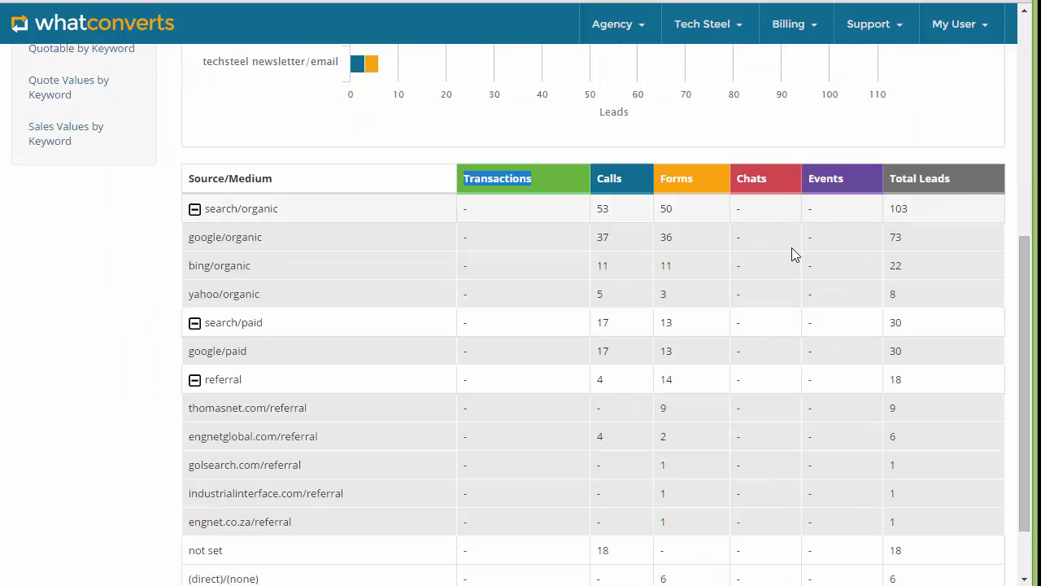
scroll(816, 378, up, 5)
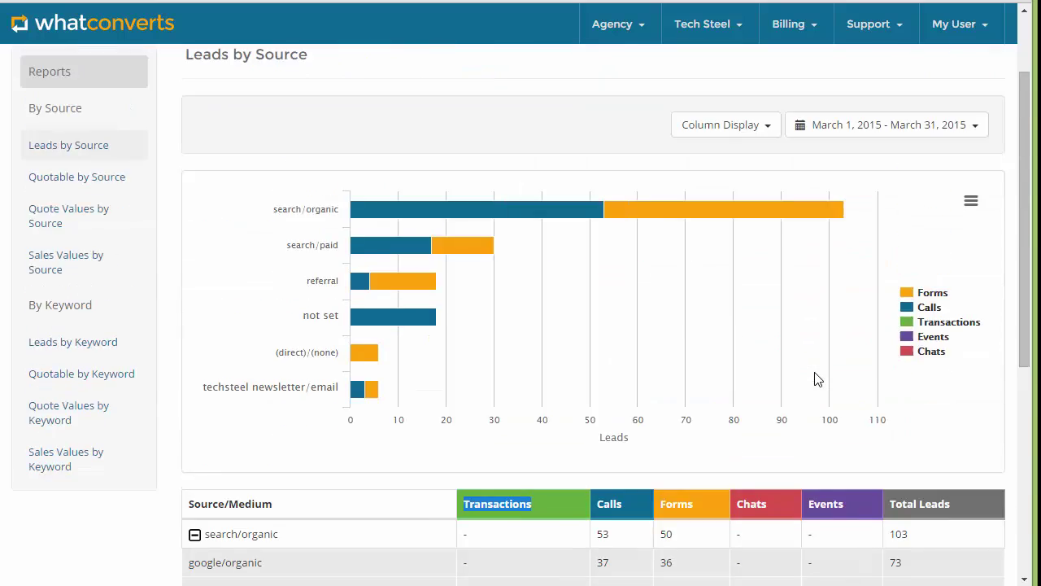
- Open the Quotable by Source report and expand search/organic to view quotable and not quotable leads per search engine
click(204, 121)
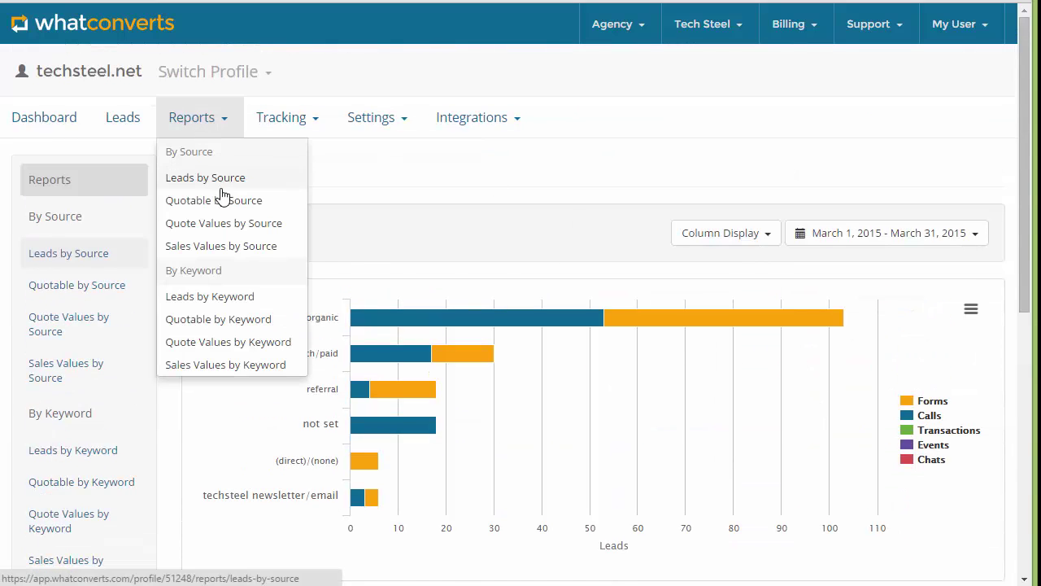
click(244, 202)
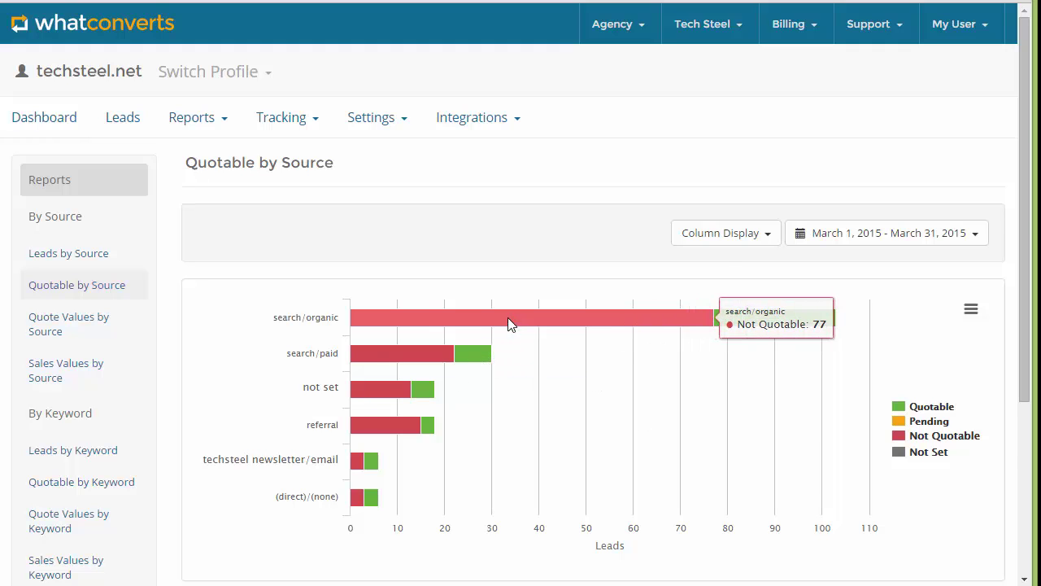
scroll(508, 323, down, 3)
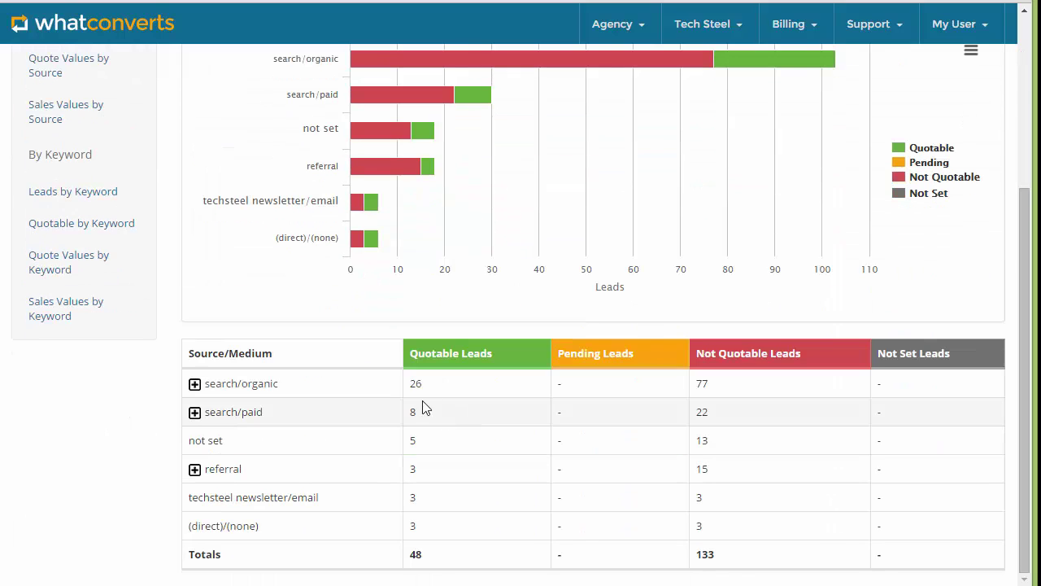
click(194, 384)
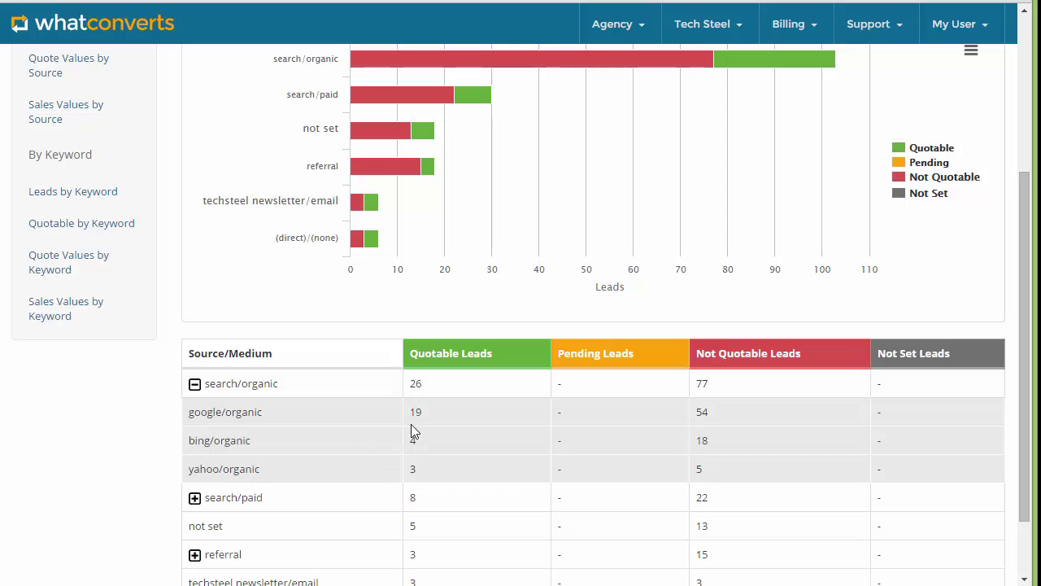
- Open the Quote Values by Source report and highlight the Total Quote Value column heading in its table
scroll(437, 421, up, 3)
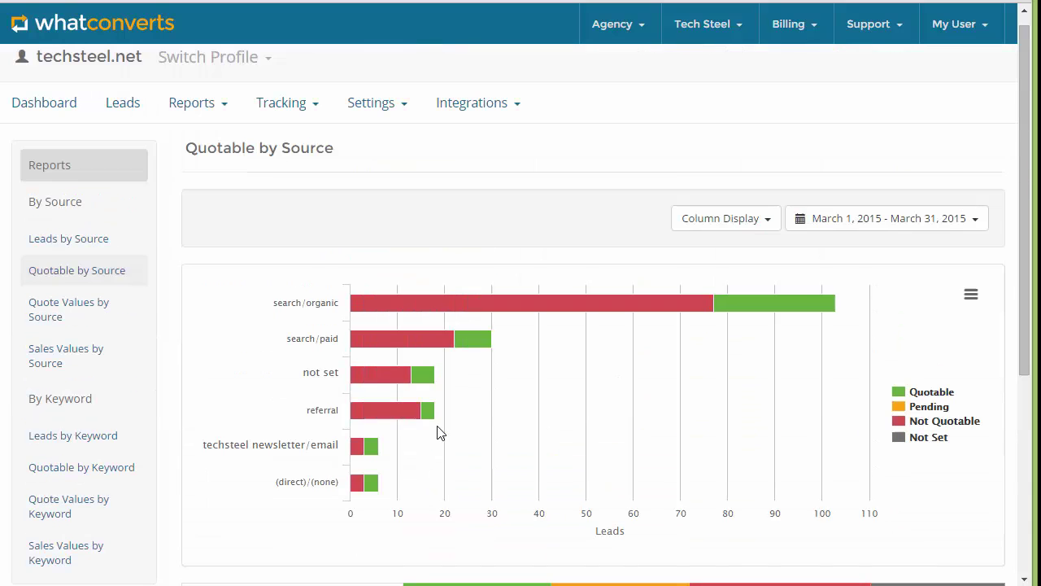
click(203, 110)
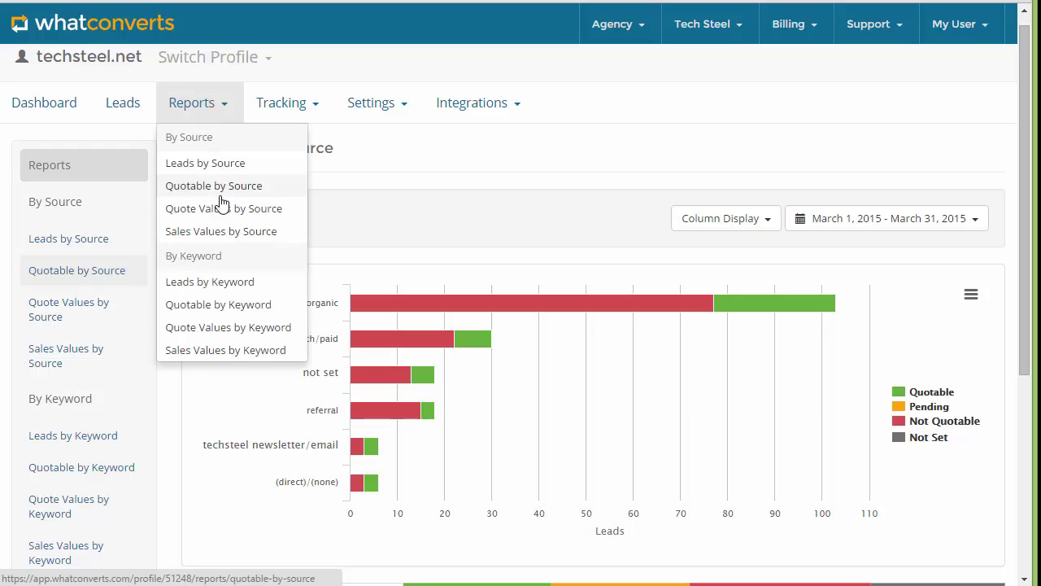
click(221, 207)
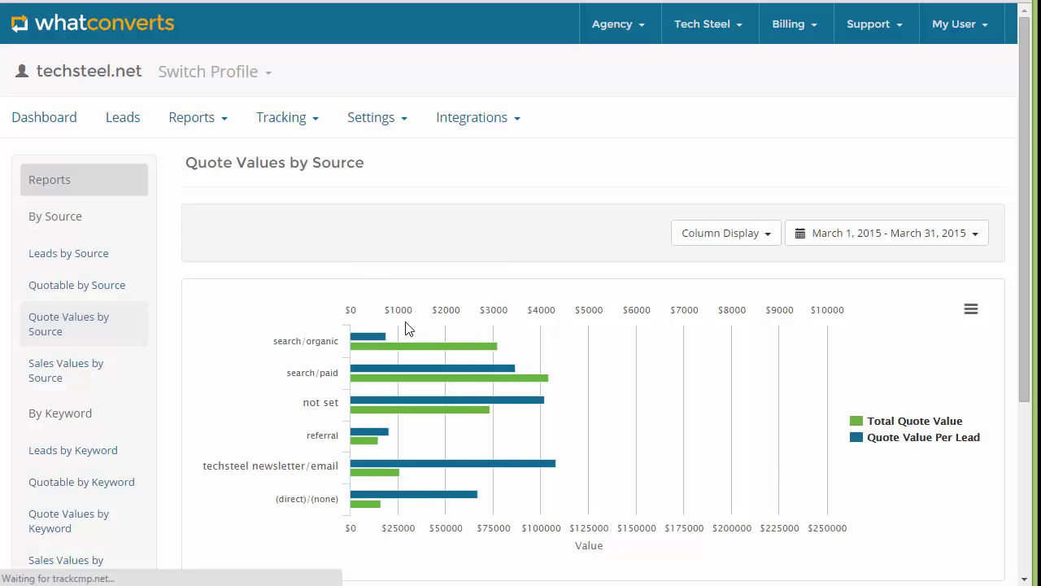
scroll(485, 254, down, 1)
scroll(486, 254, down, 2)
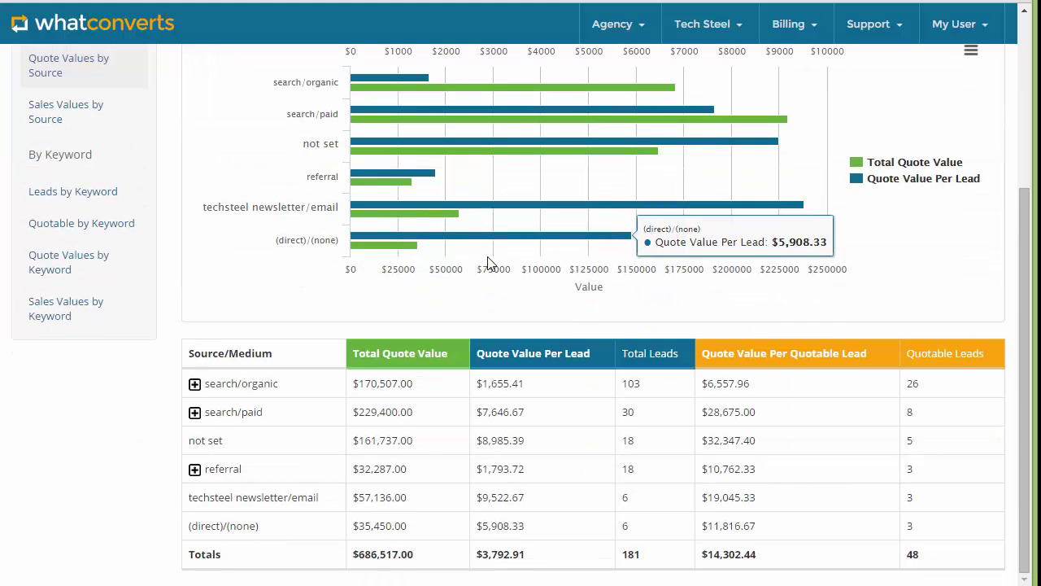
drag(451, 353, 354, 353)
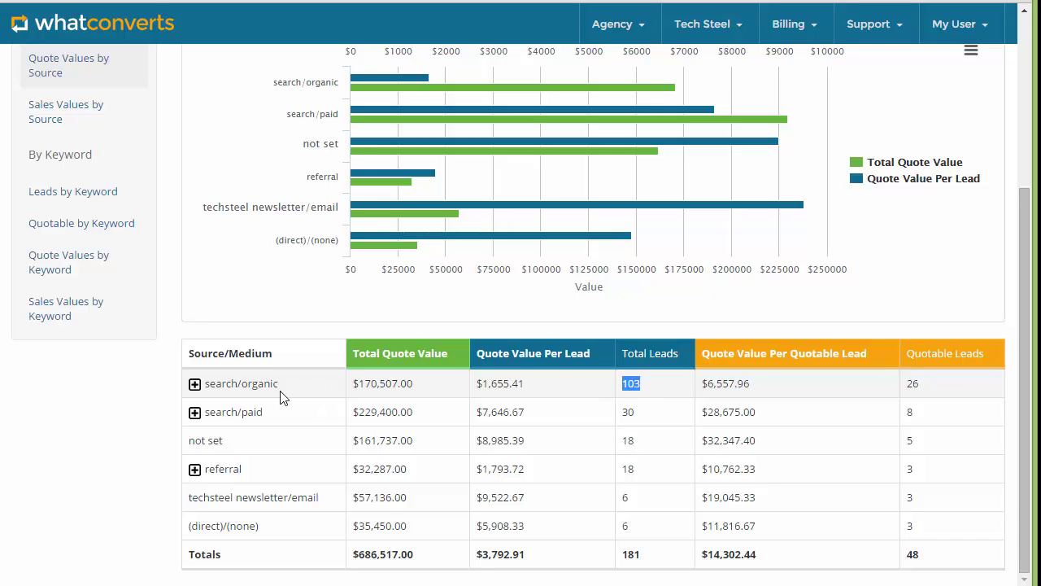
- Compare search/organic and search/paid by highlighting their total quote values, and highlight the quote value per lead for search/paid
drag(646, 417, 620, 415)
drag(419, 388, 326, 390)
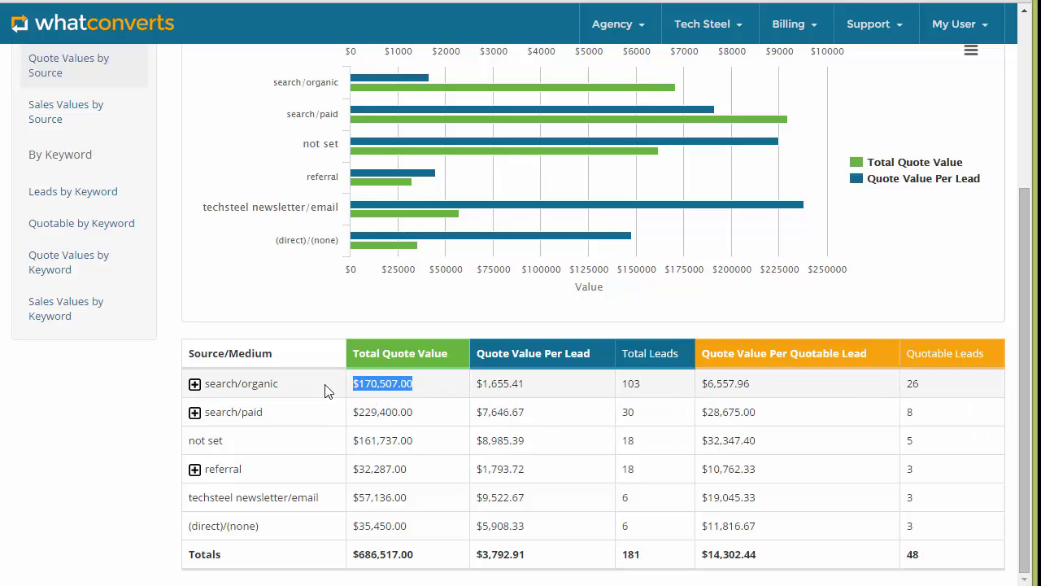
drag(419, 417, 360, 416)
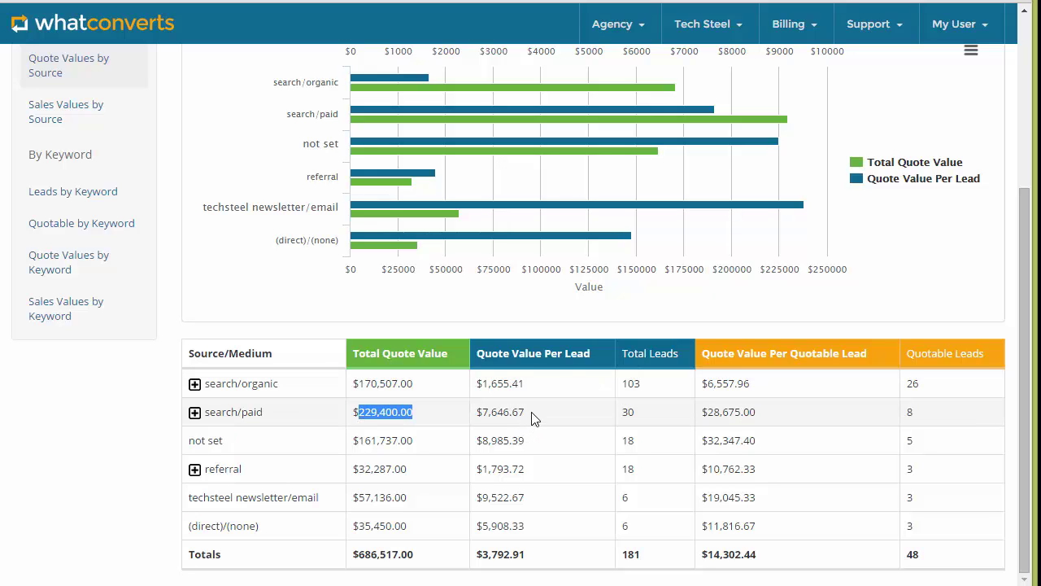
drag(526, 414, 483, 415)
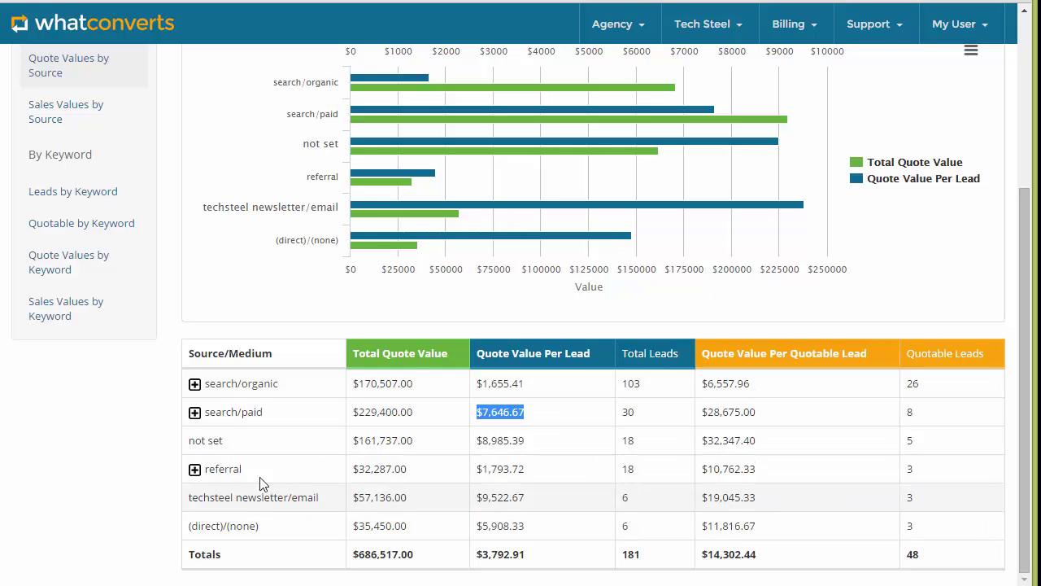
- Expand the referral row, highlight the total leads and total quote value for thomasnet.com/referral, and collapse the row again
click(195, 470)
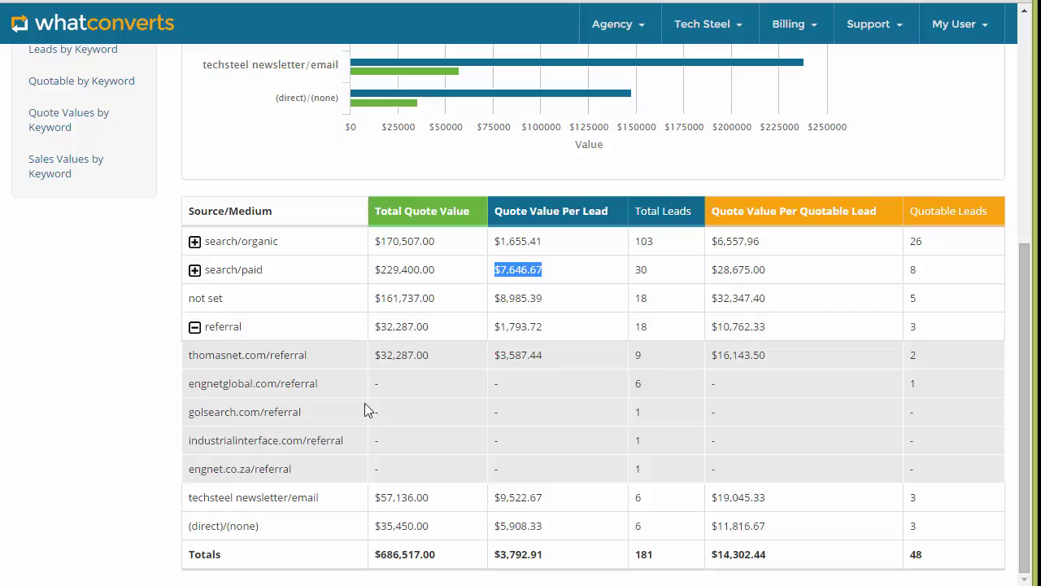
click(637, 359)
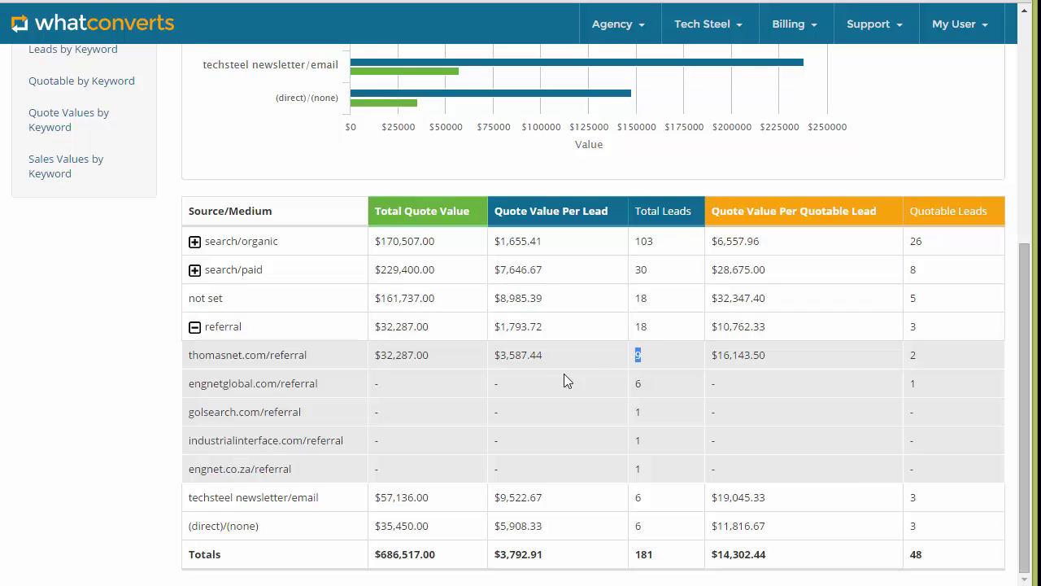
drag(425, 353, 377, 356)
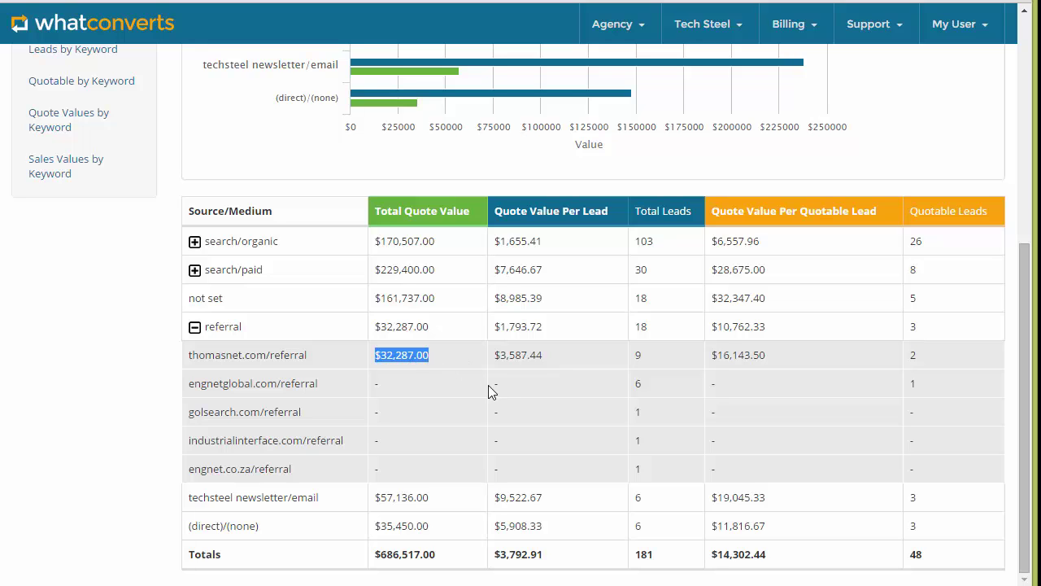
click(195, 327)
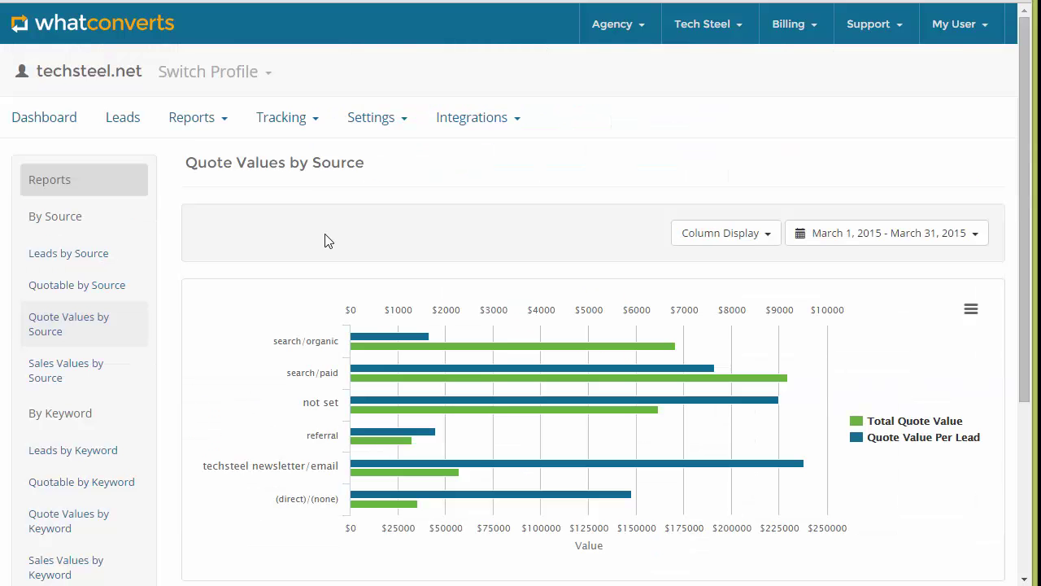
- Open the Sales Values by Source report, expand the referral row and highlight the total sales value for engnetglobal.com/referral
click(213, 130)
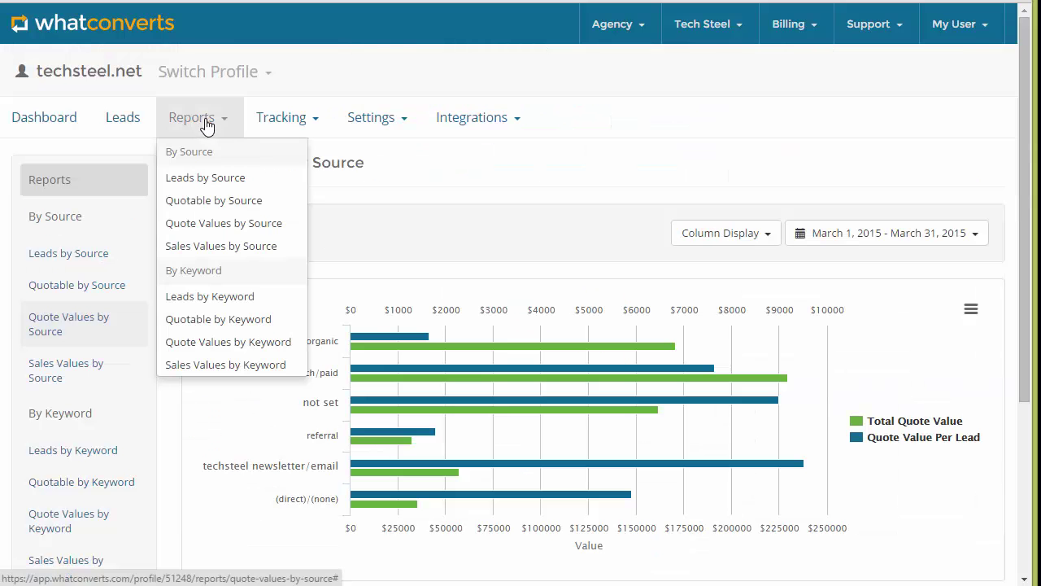
click(210, 244)
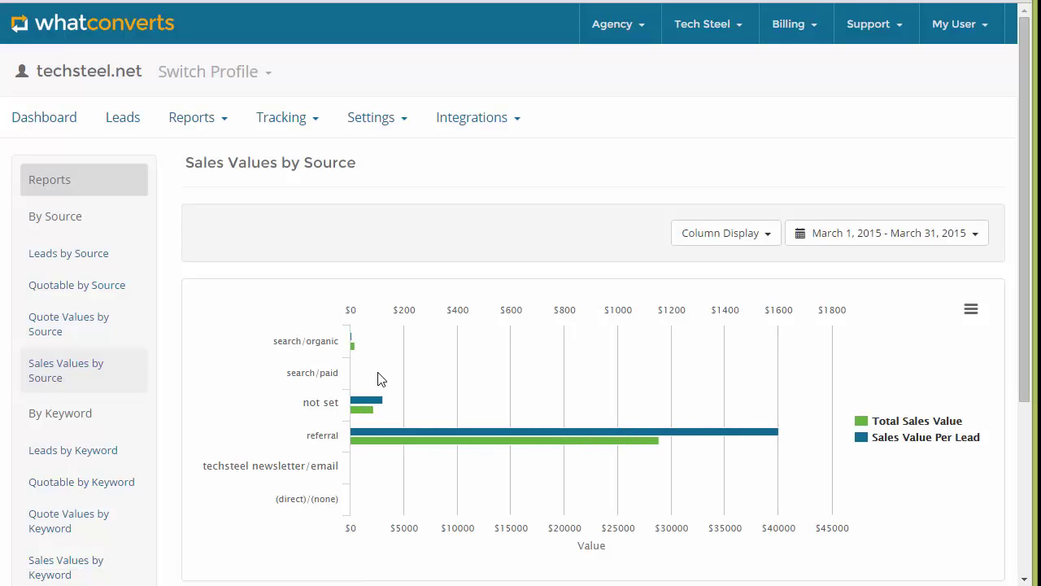
scroll(431, 386, down, 3)
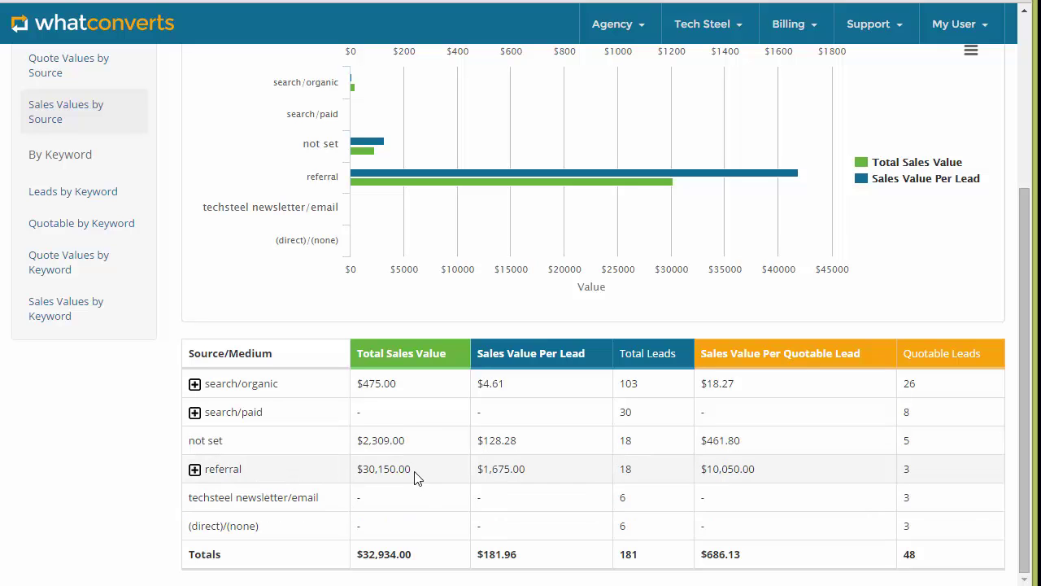
click(194, 469)
scroll(379, 395, down, 2)
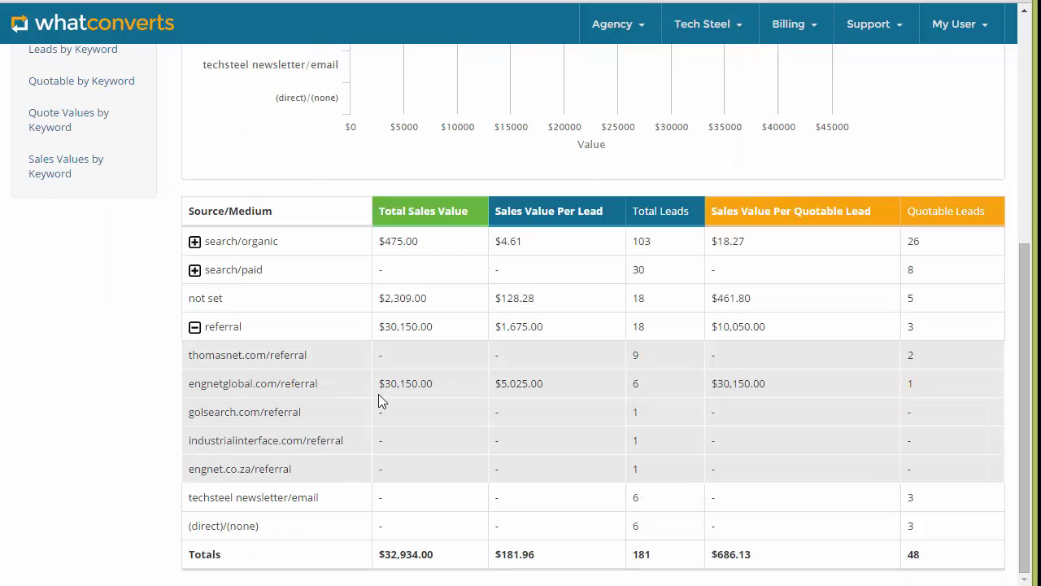
drag(441, 383, 379, 386)
click(433, 385)
- Open the Leads by Keyword report and inspect the keyword bars in its chart
scroll(276, 431, up, 2)
scroll(196, 499, up, 3)
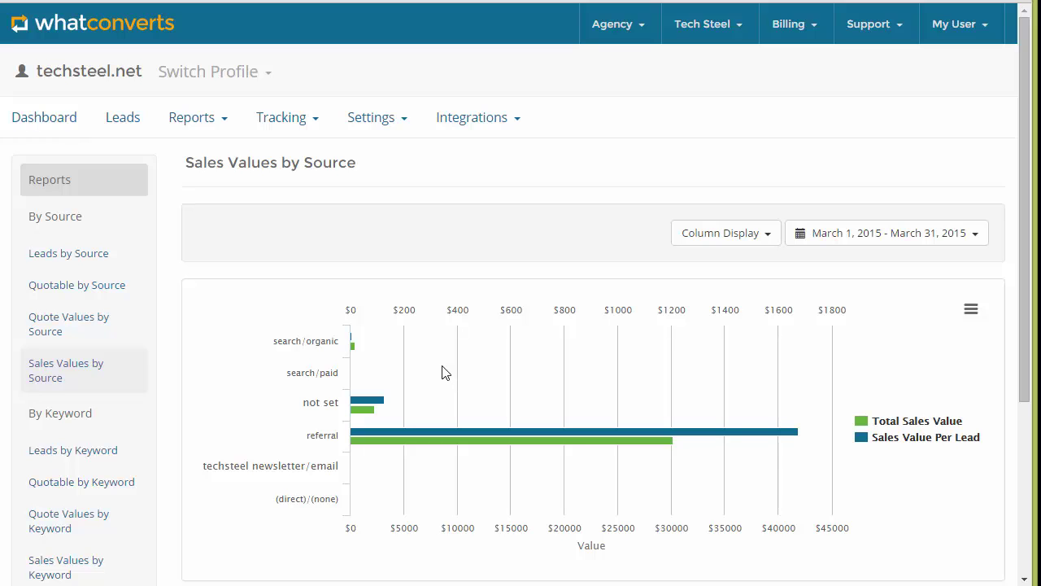
click(198, 125)
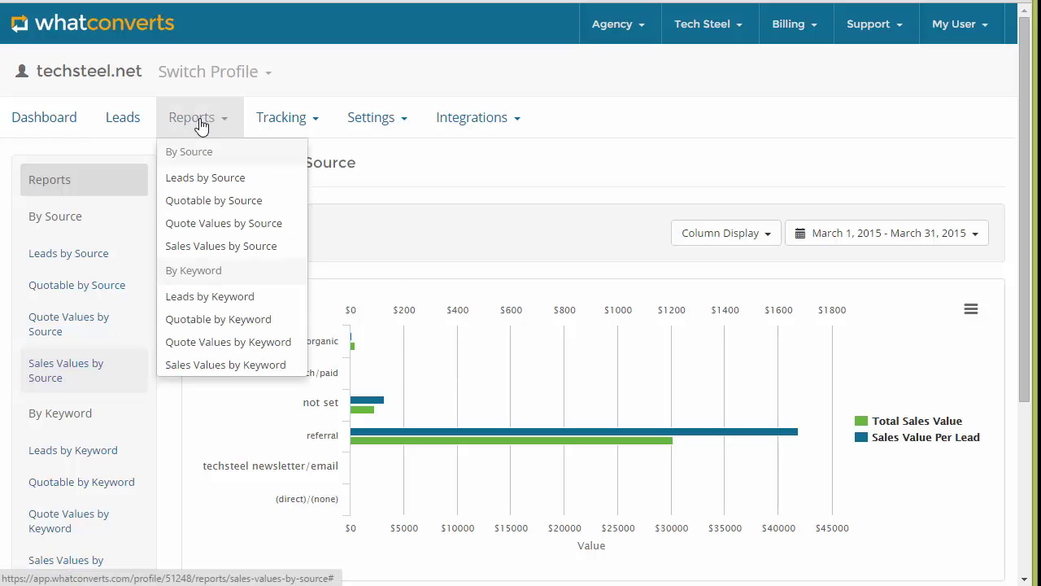
click(208, 298)
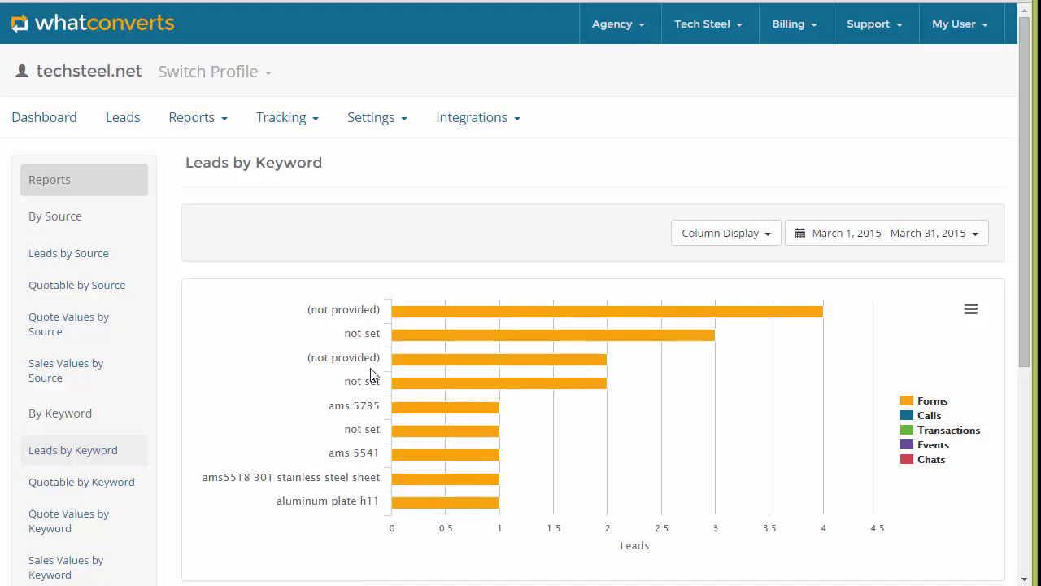
mouse_move(407, 393)
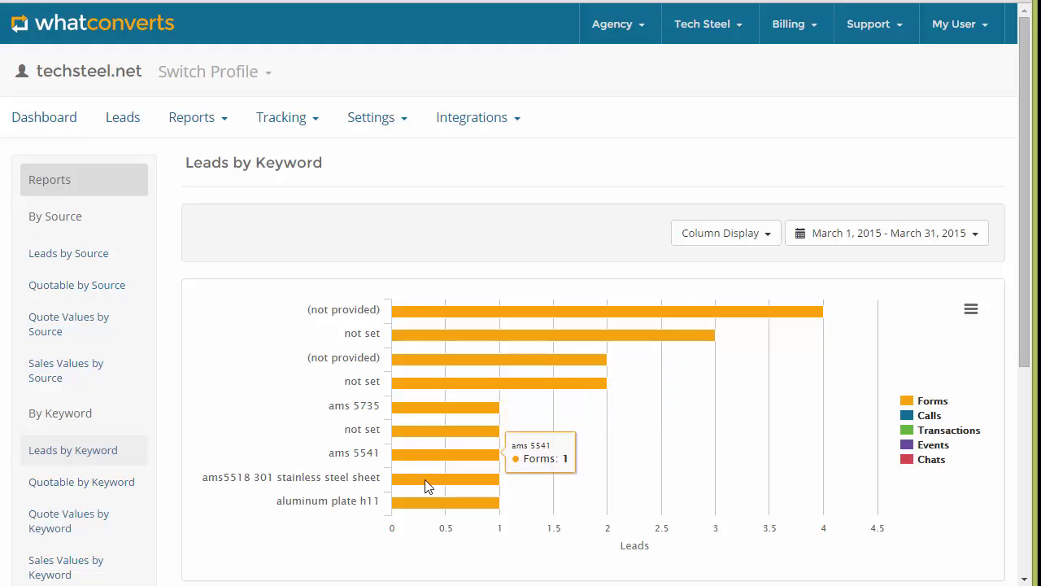
- Set the Leads by Keyword report's date range to last month and review its table of campaigns, keywords and leads by type
click(975, 240)
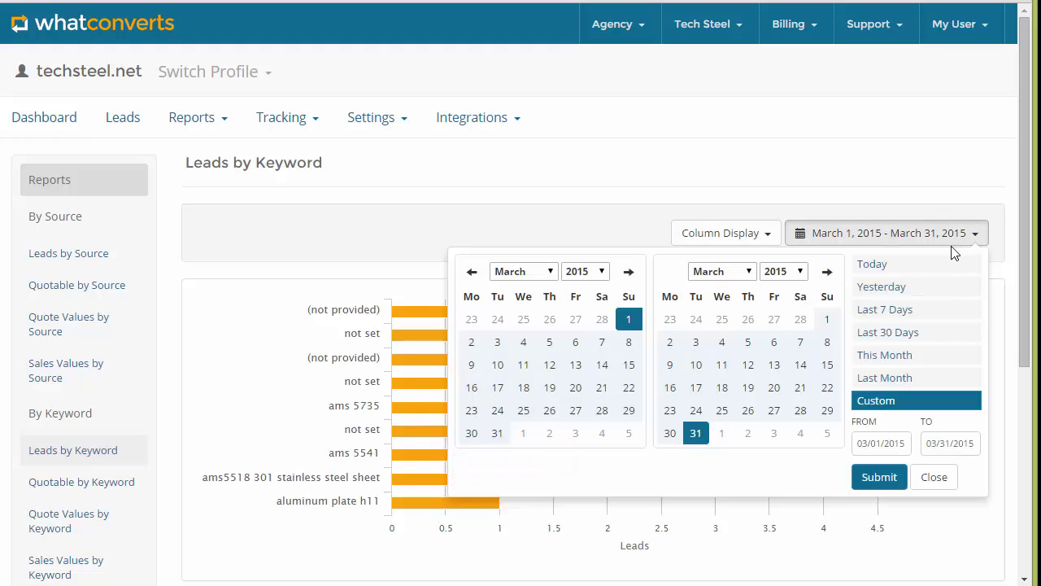
click(895, 379)
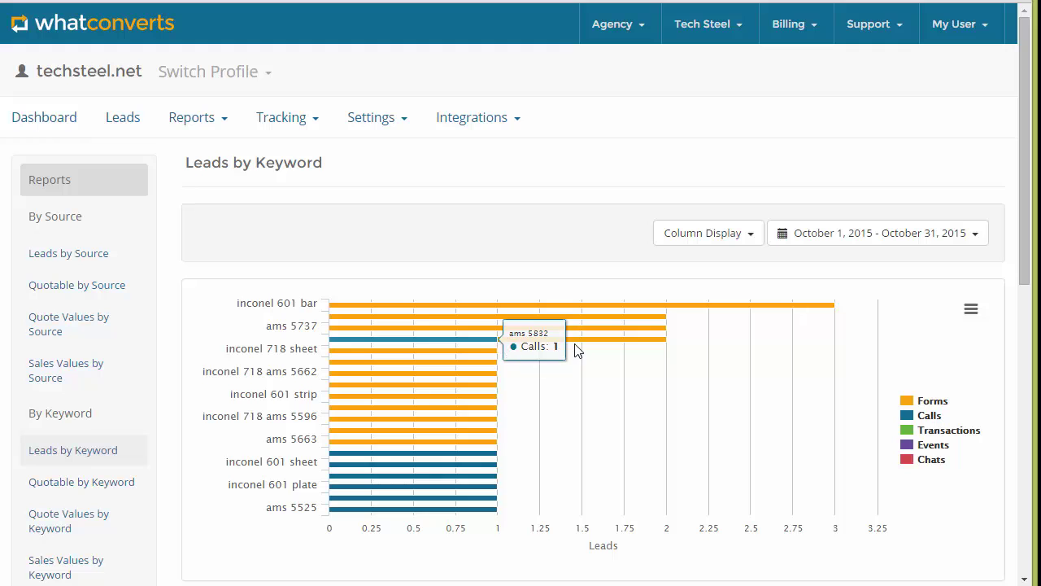
scroll(421, 434, down, 2)
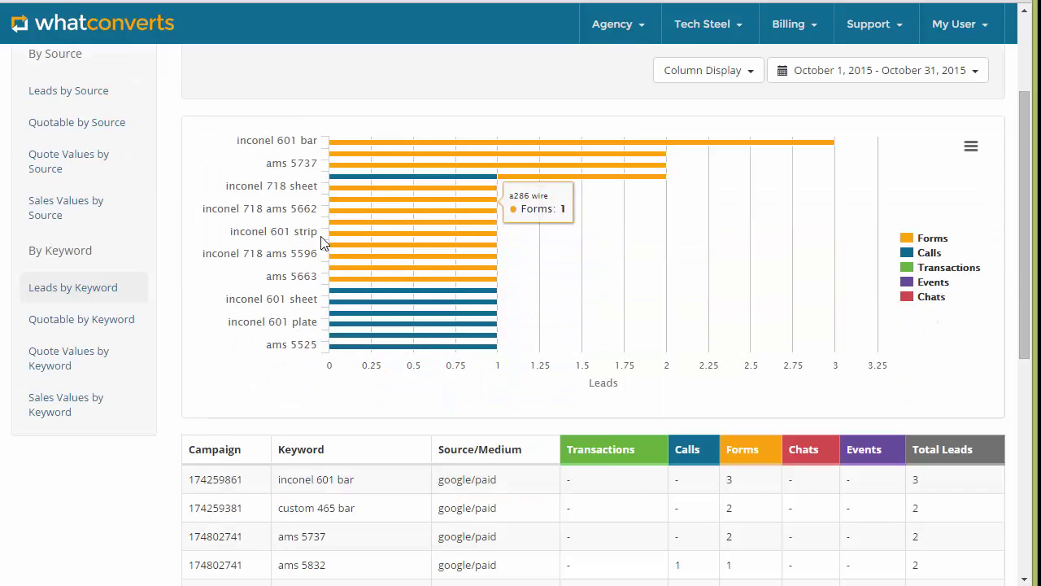
scroll(322, 241, down, 3)
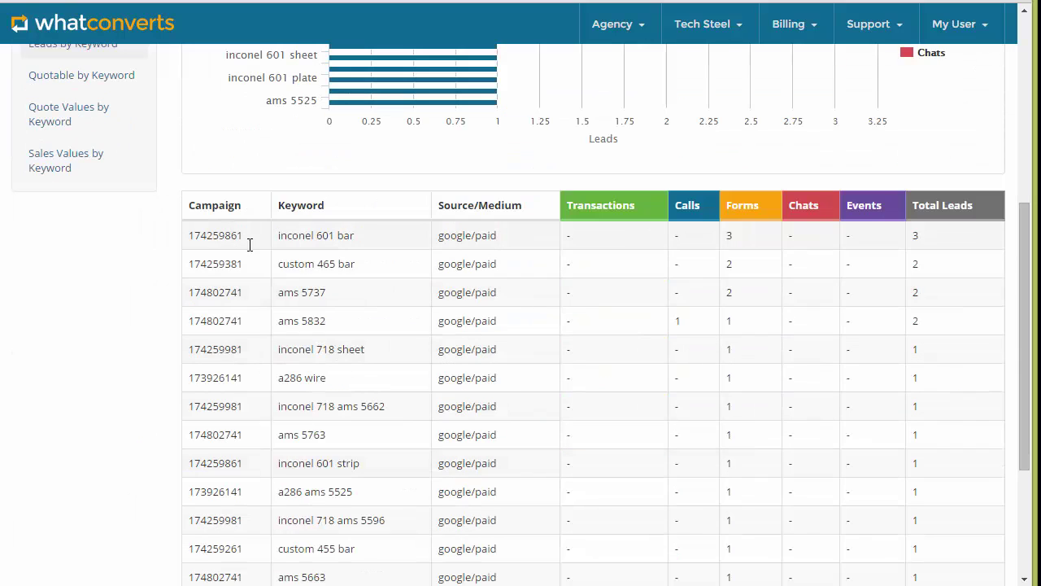
scroll(340, 266, down, 3)
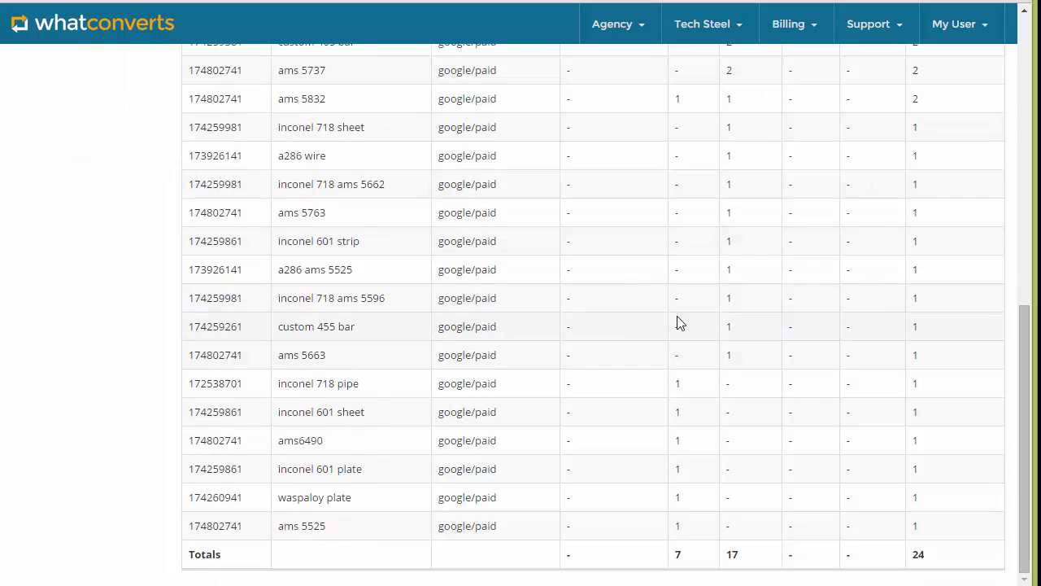
scroll(680, 323, up, 4)
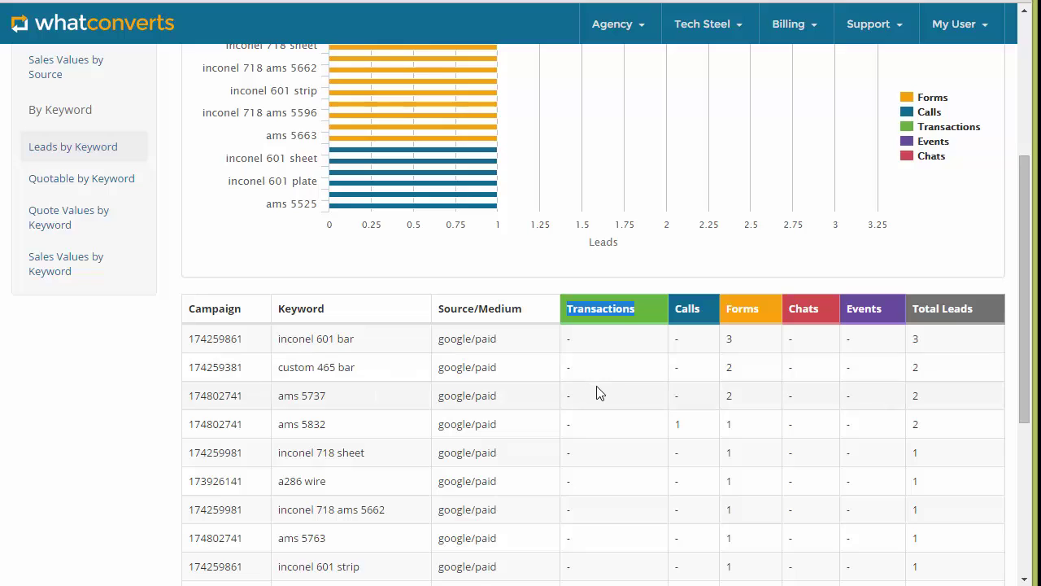
scroll(597, 391, up, 4)
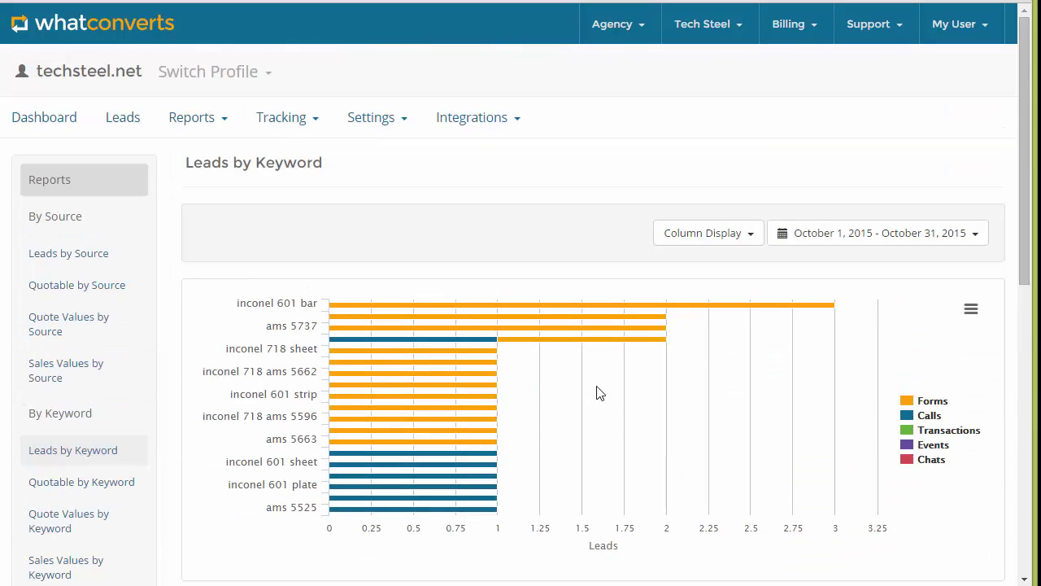
- View the Quotable by Keyword report, and open the Quote Values by Keyword report to review the quote value columns for each keyword
click(195, 122)
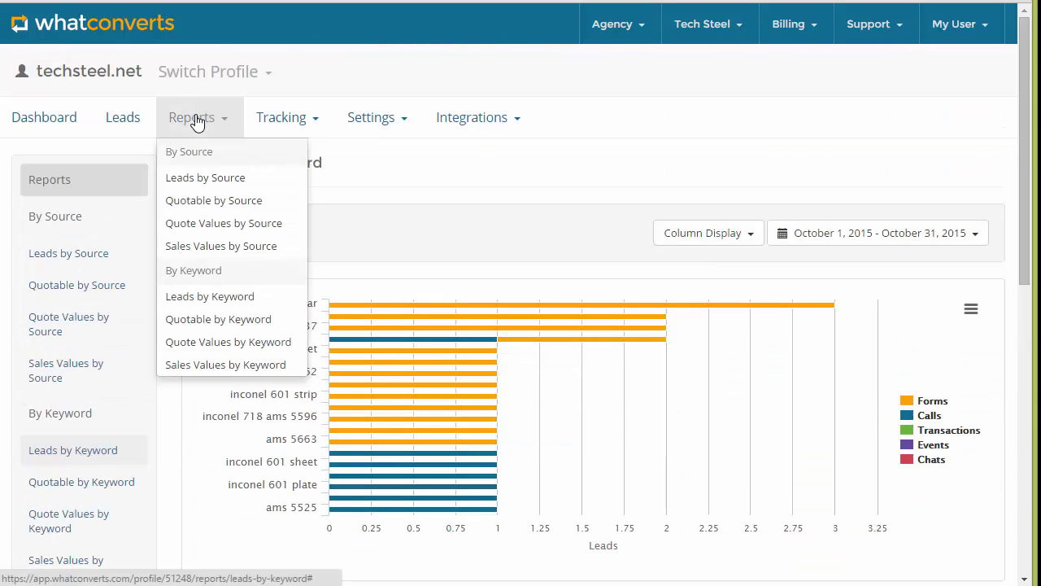
click(210, 320)
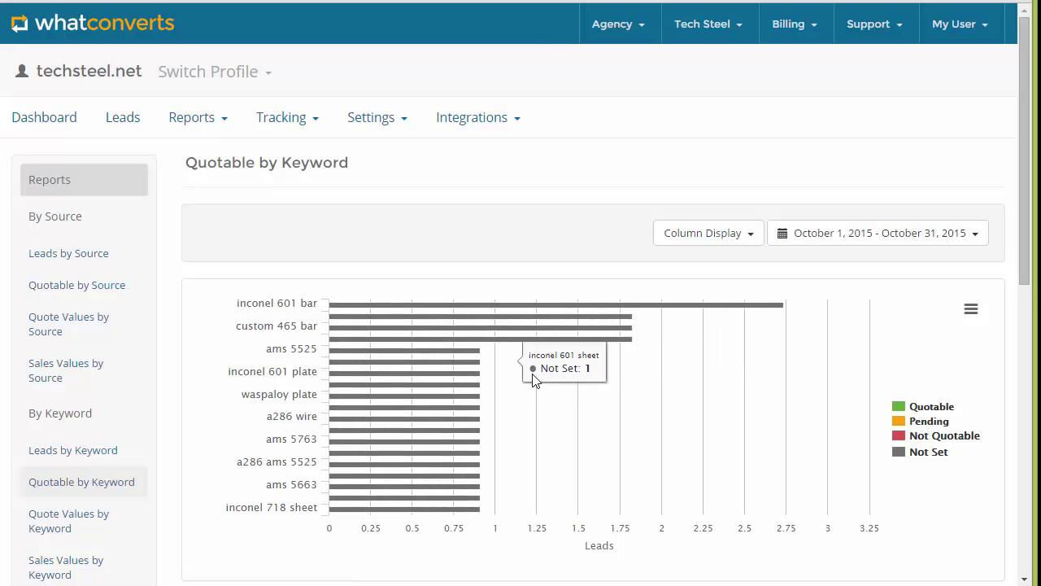
click(195, 122)
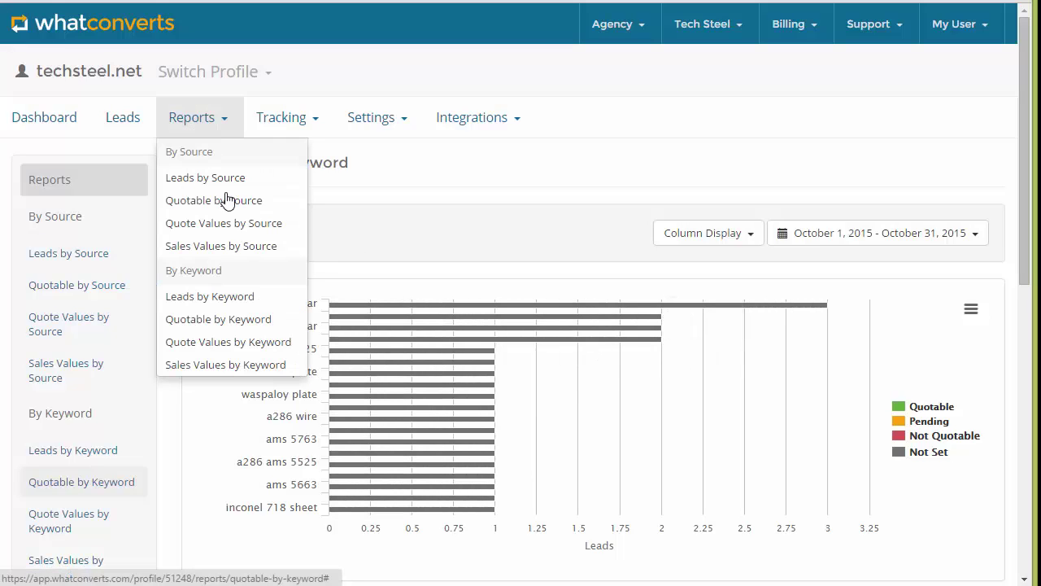
click(231, 344)
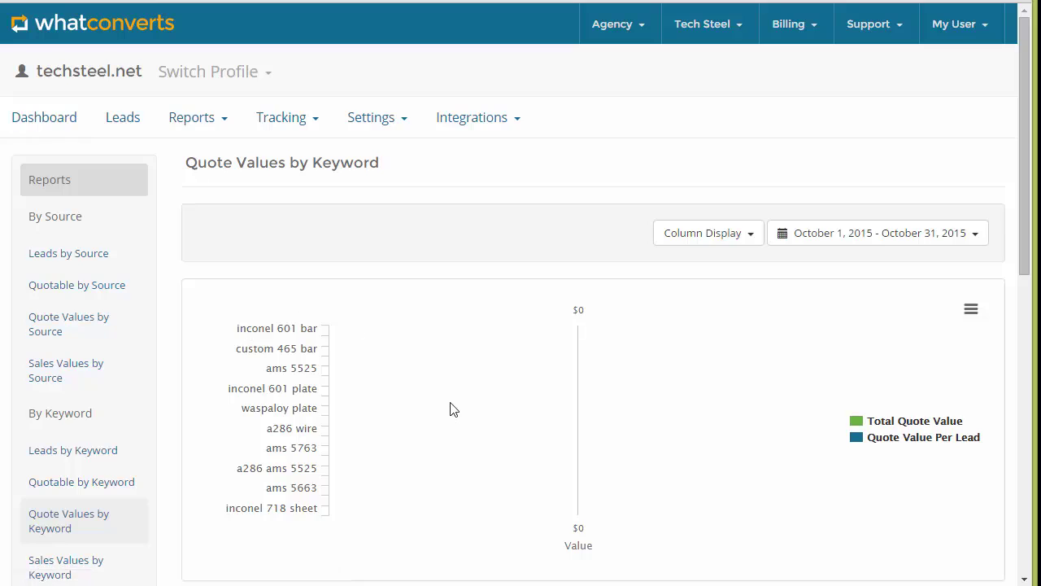
scroll(453, 409, down, 5)
scroll(570, 362, up, 4)
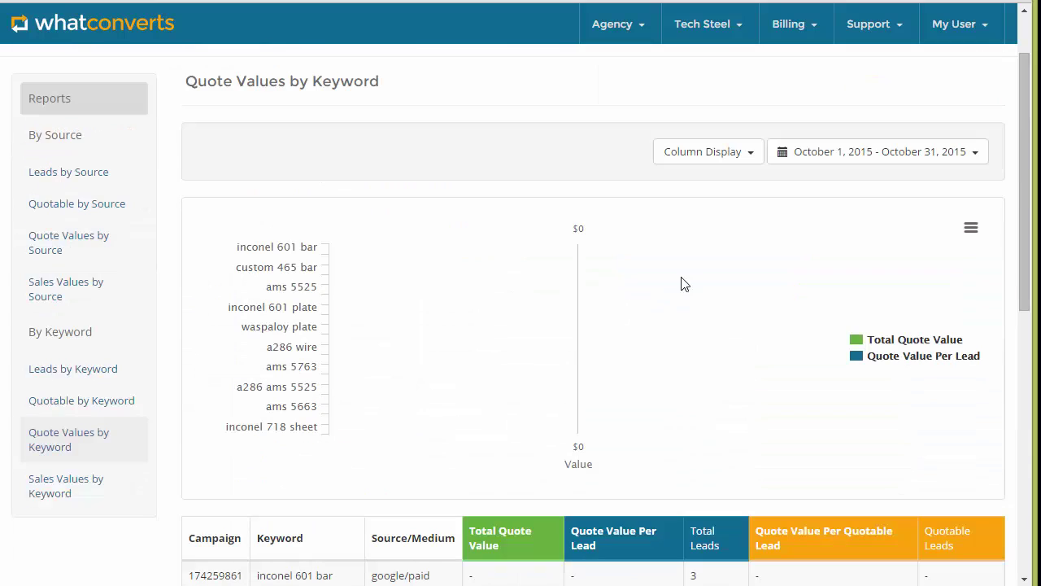
scroll(579, 412, down, 5)
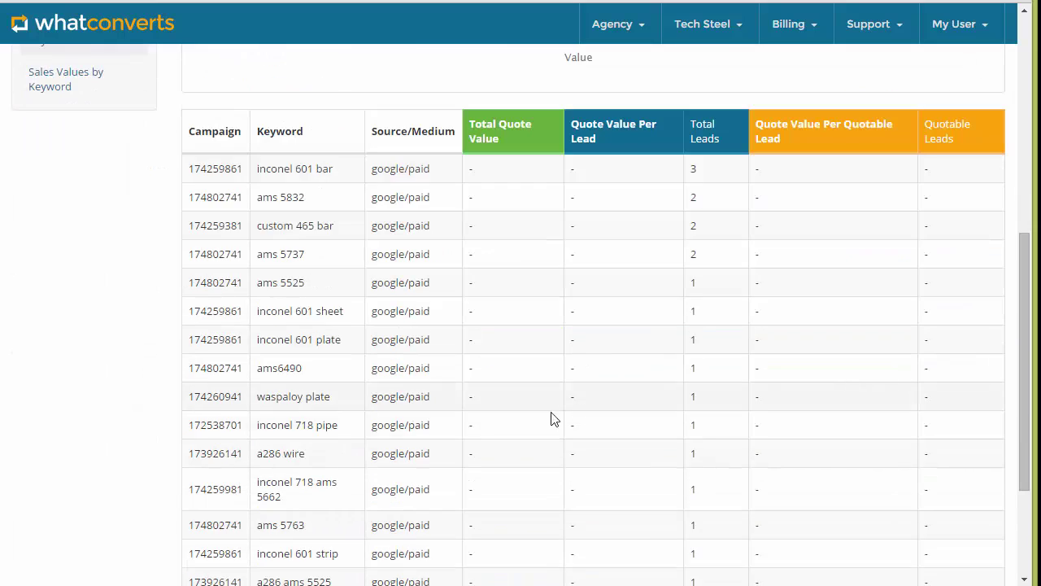
scroll(491, 442, up, 6)
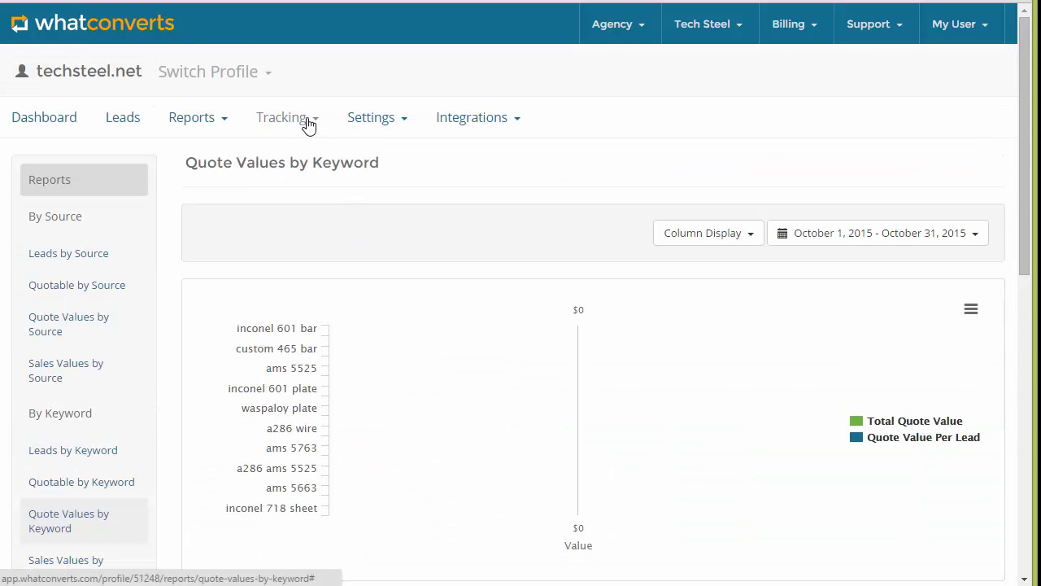
- Open the list of available source and keyword reports
click(196, 124)
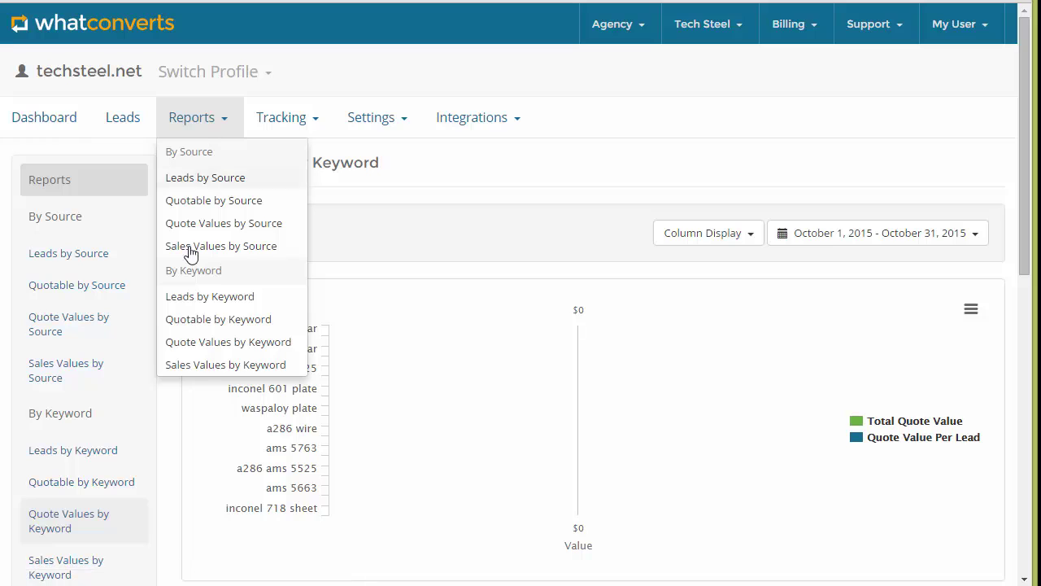